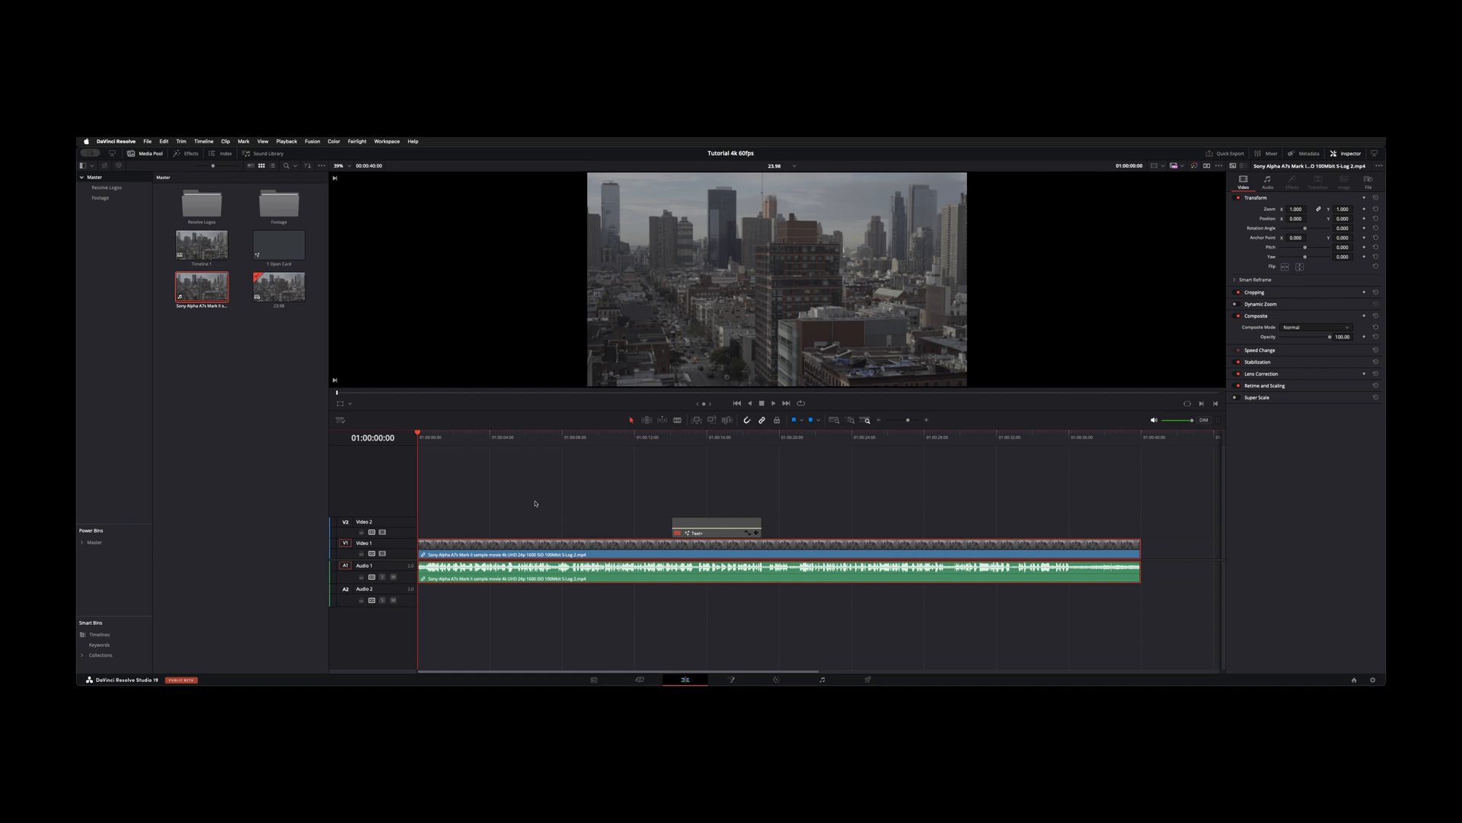
# - Play the first seconds of the timeline to listen to the clip's original audio
pyautogui.press('space')
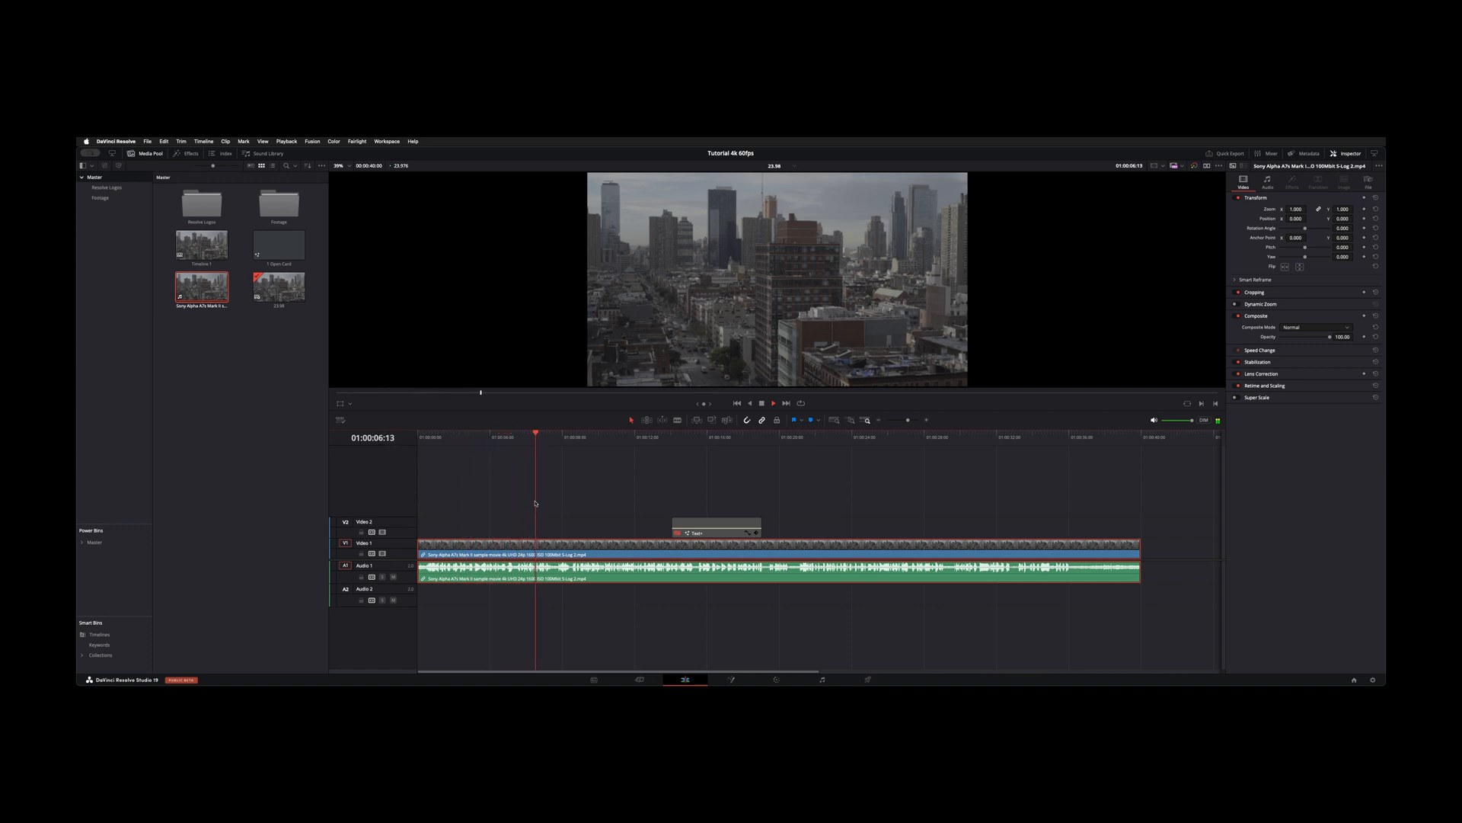
pyautogui.press('space')
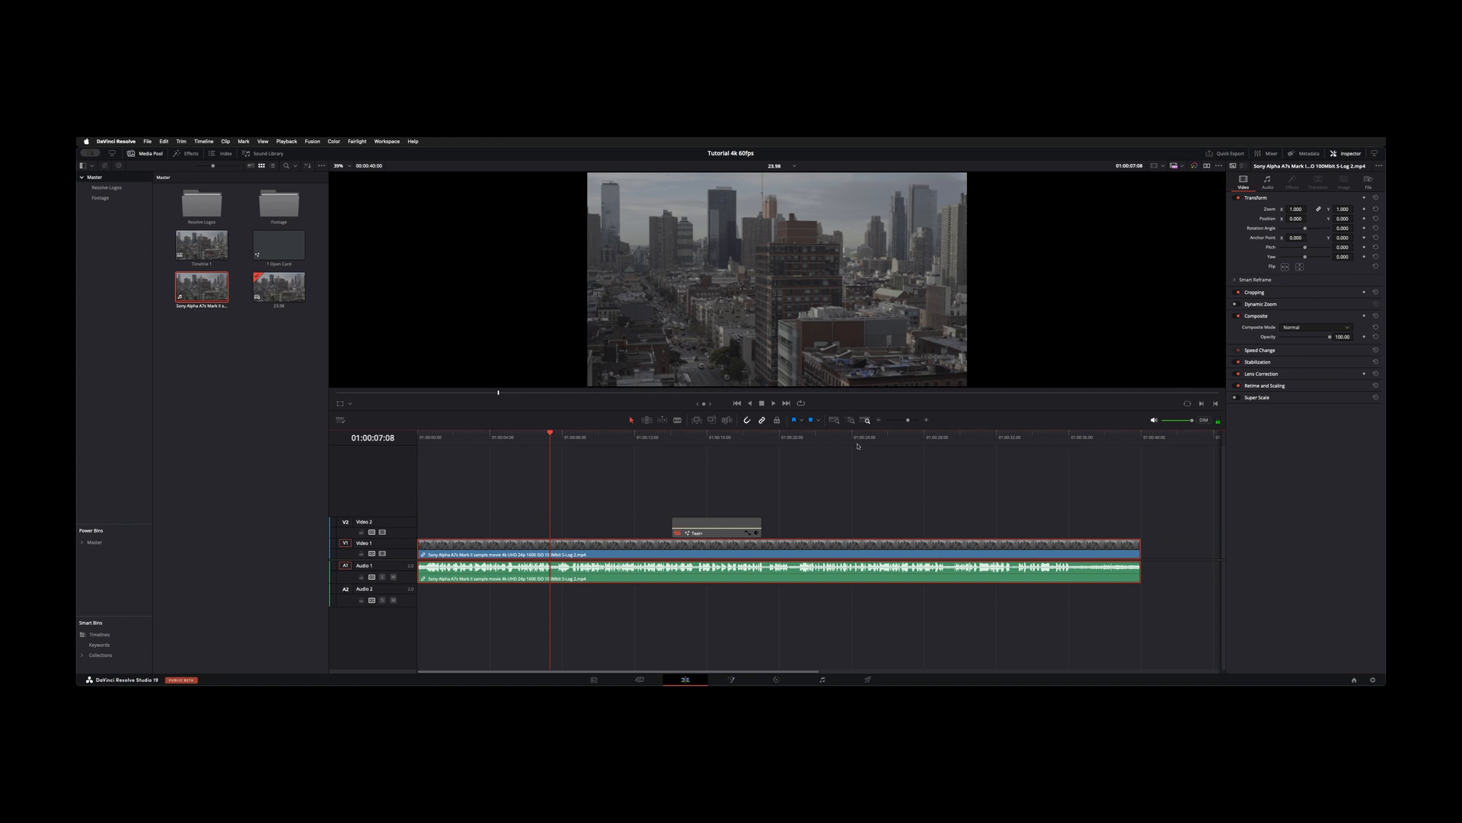
# - Enable Voice Isolation on the clip in track Audio 1 and set its amount to 74
pyautogui.click(1268, 181)
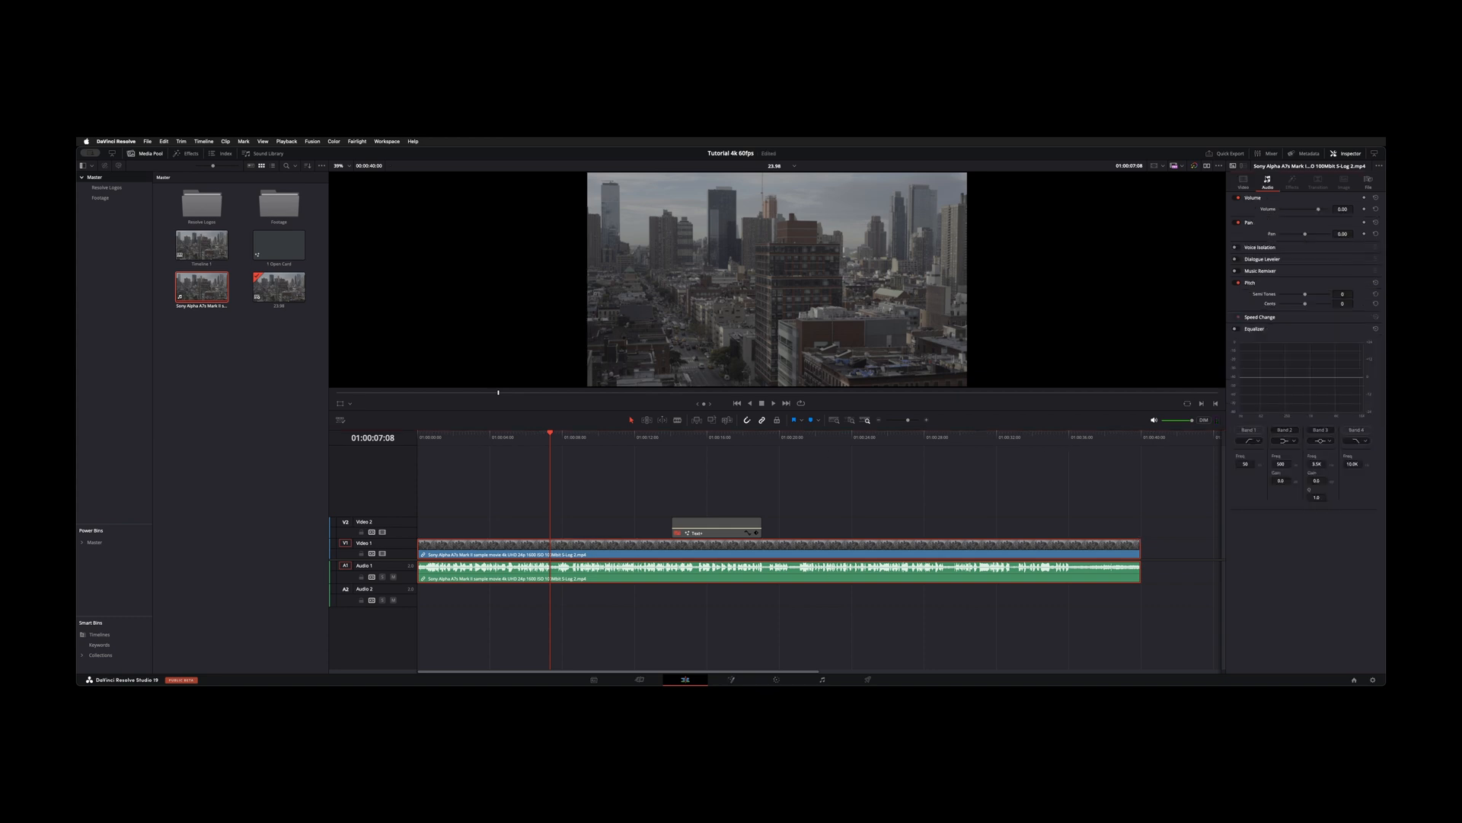
pyautogui.doubleClick(393, 569)
pyautogui.click(405, 581)
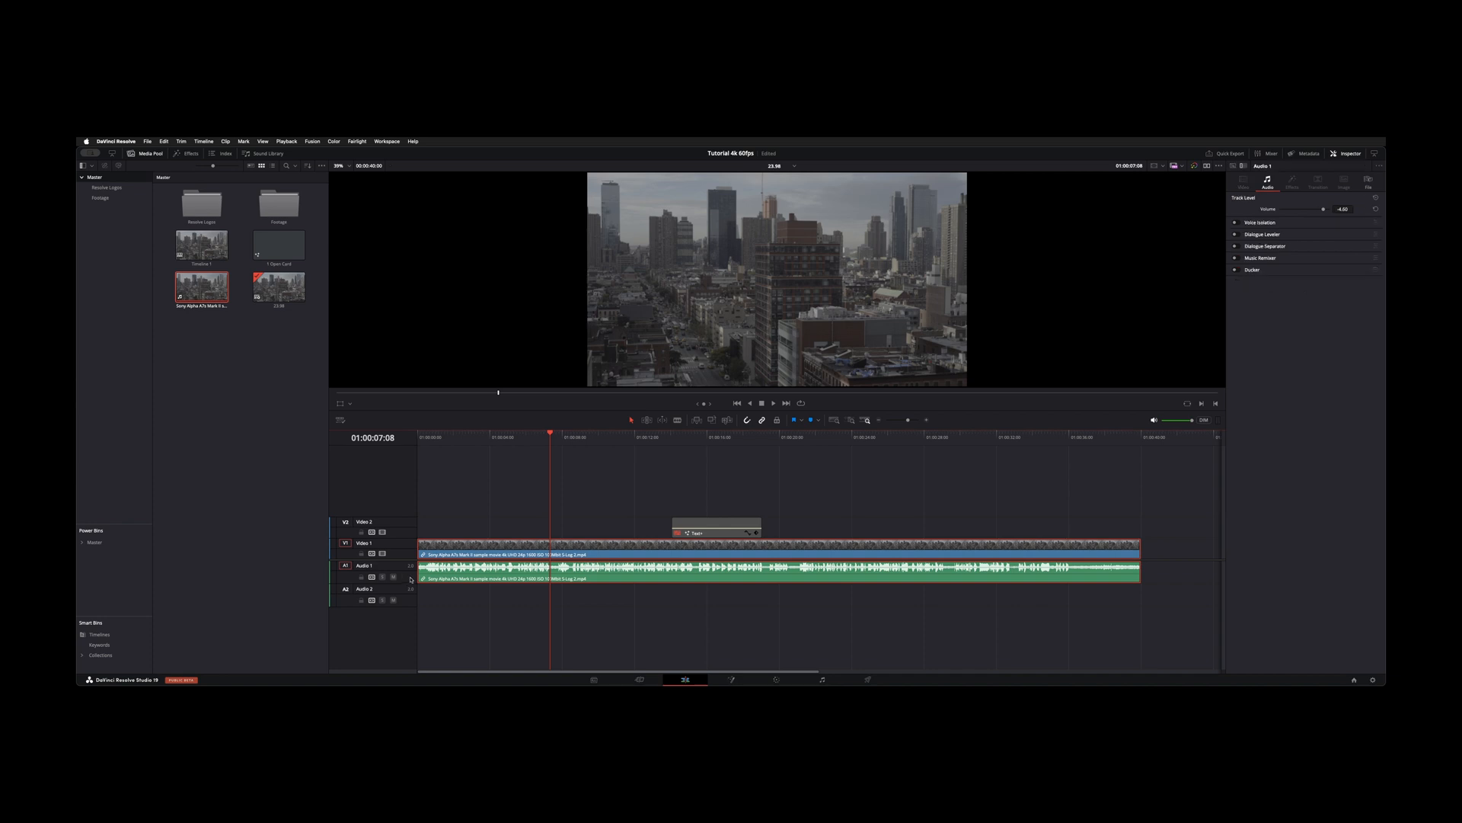
pyautogui.click(489, 576)
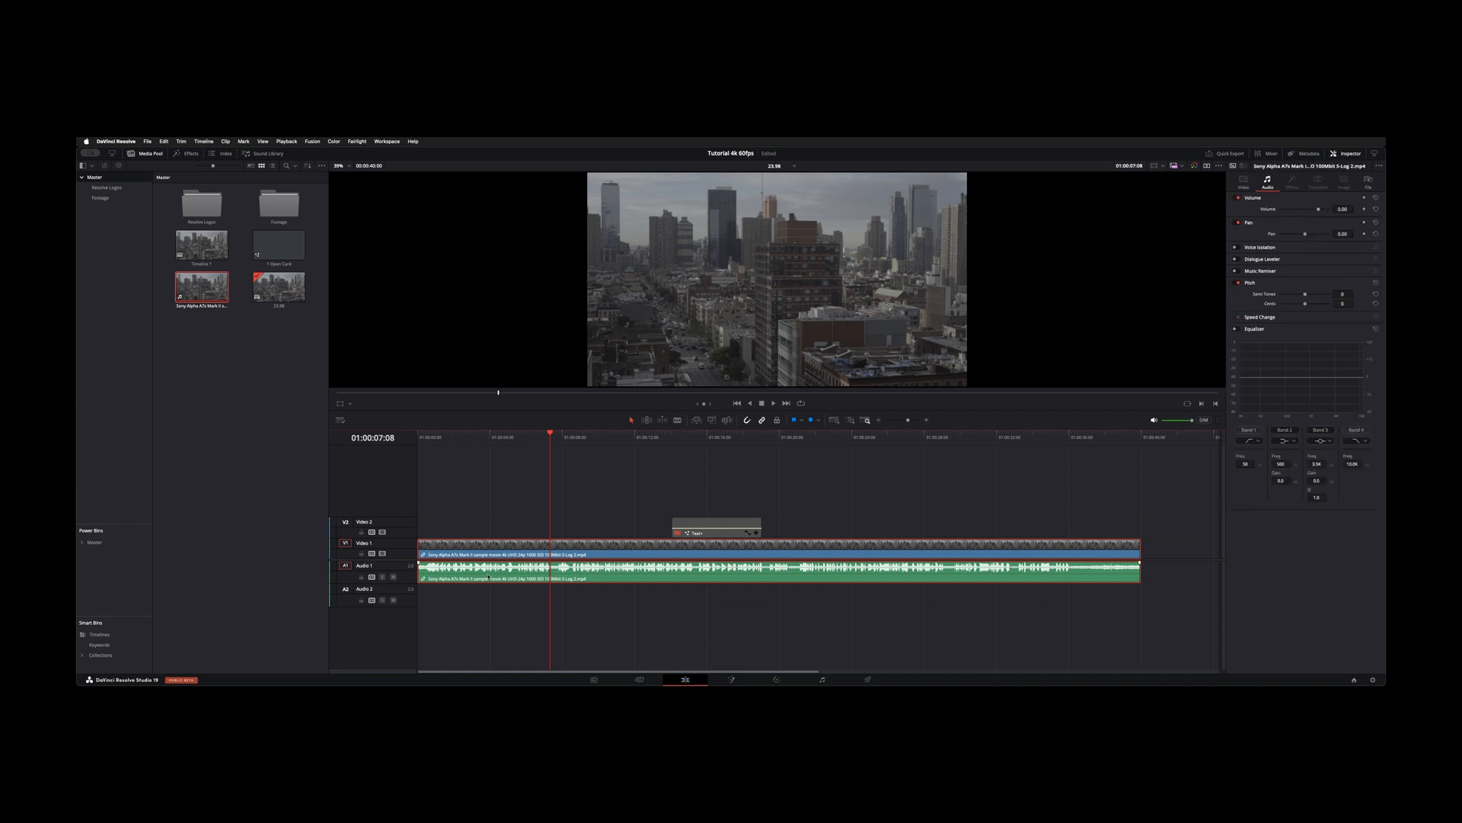
pyautogui.click(1236, 248)
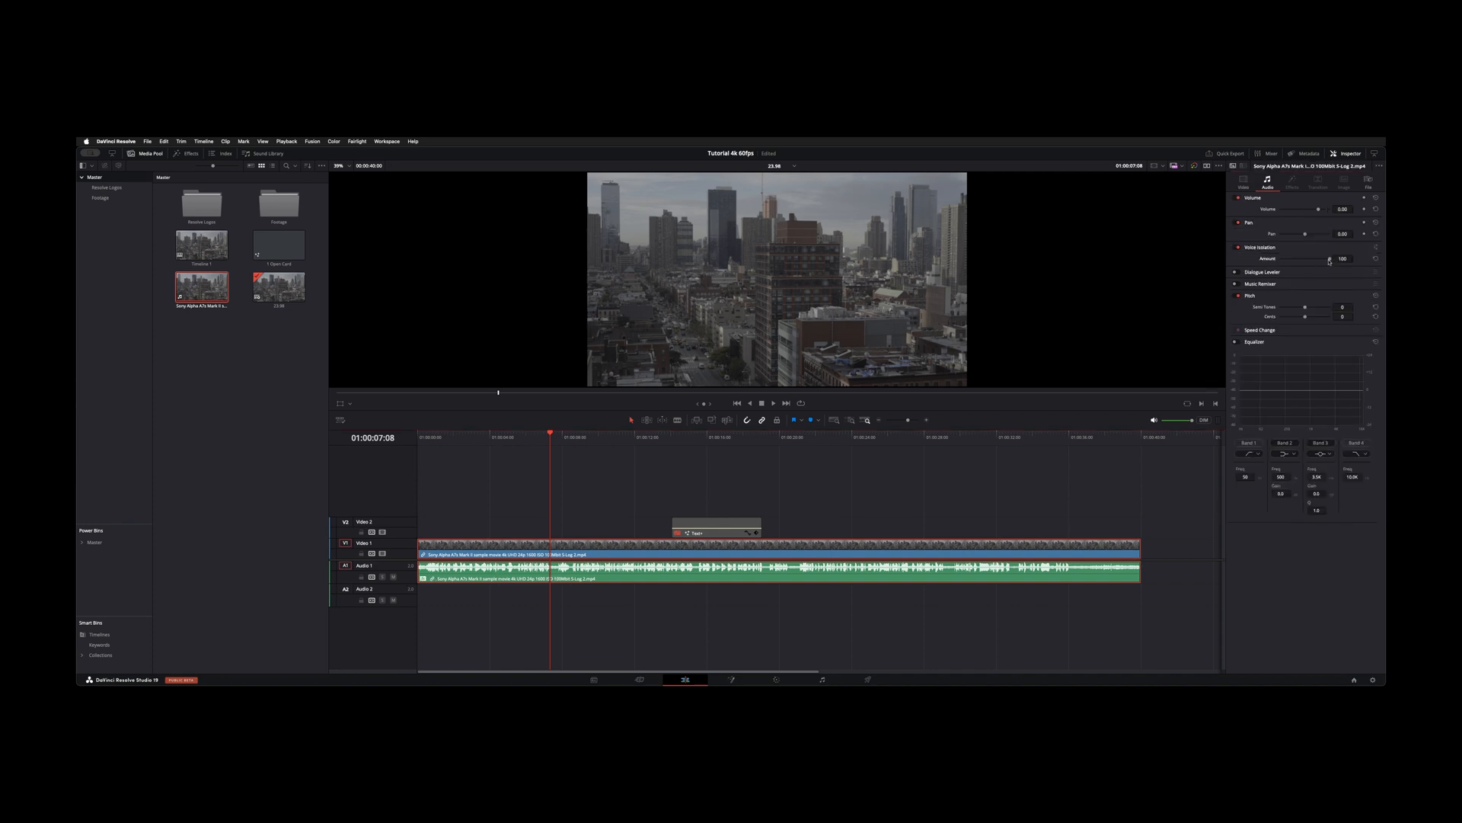
pyautogui.moveTo(1329, 259); pyautogui.dragTo(1318, 260)
# - Preview the isolated voice from the start of the timeline and turn Voice Isolation off for the audio clip
pyautogui.press('Home')
pyautogui.press('space')
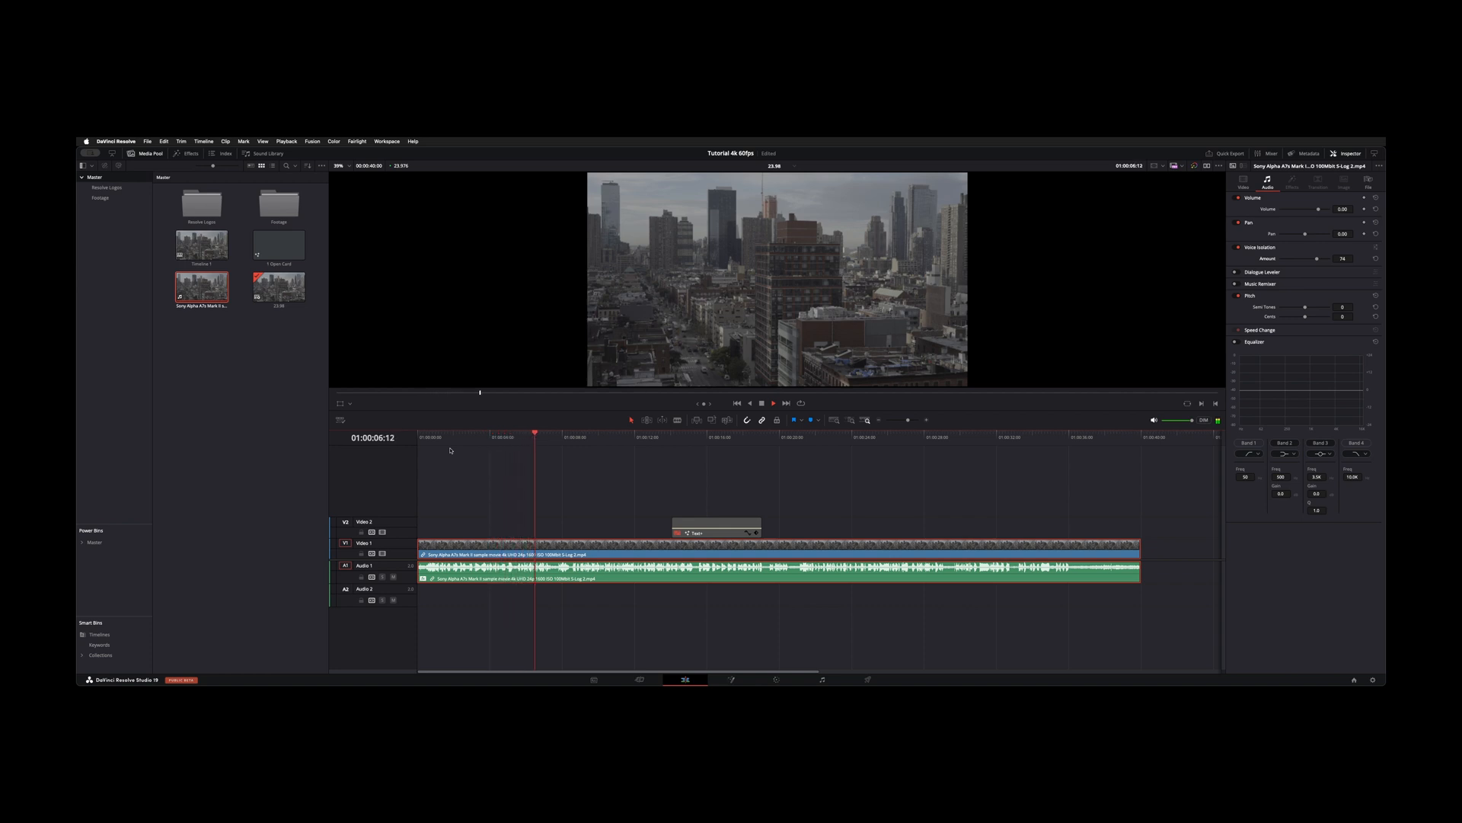
pyautogui.press('space')
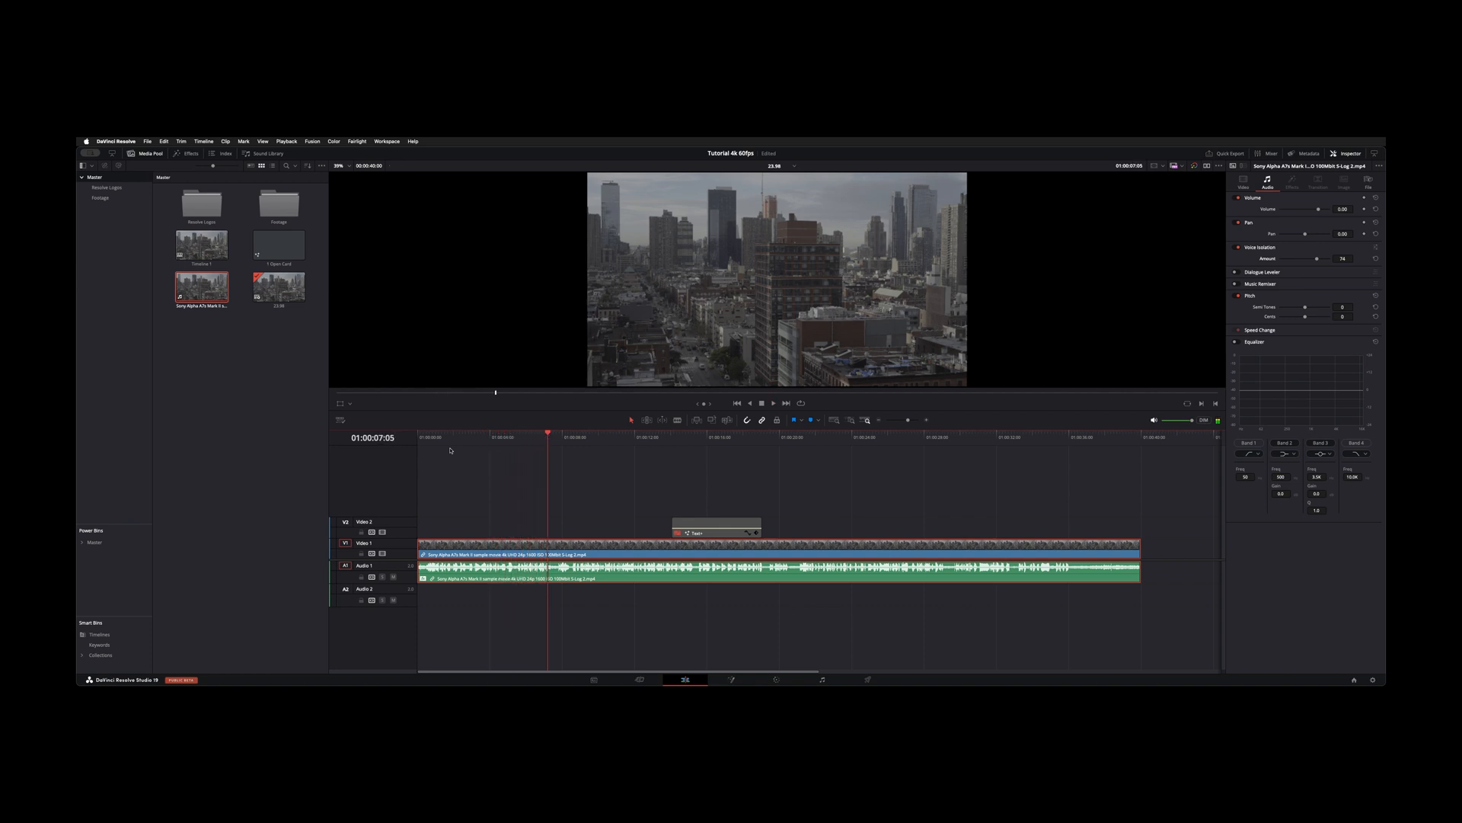
pyautogui.click(1236, 248)
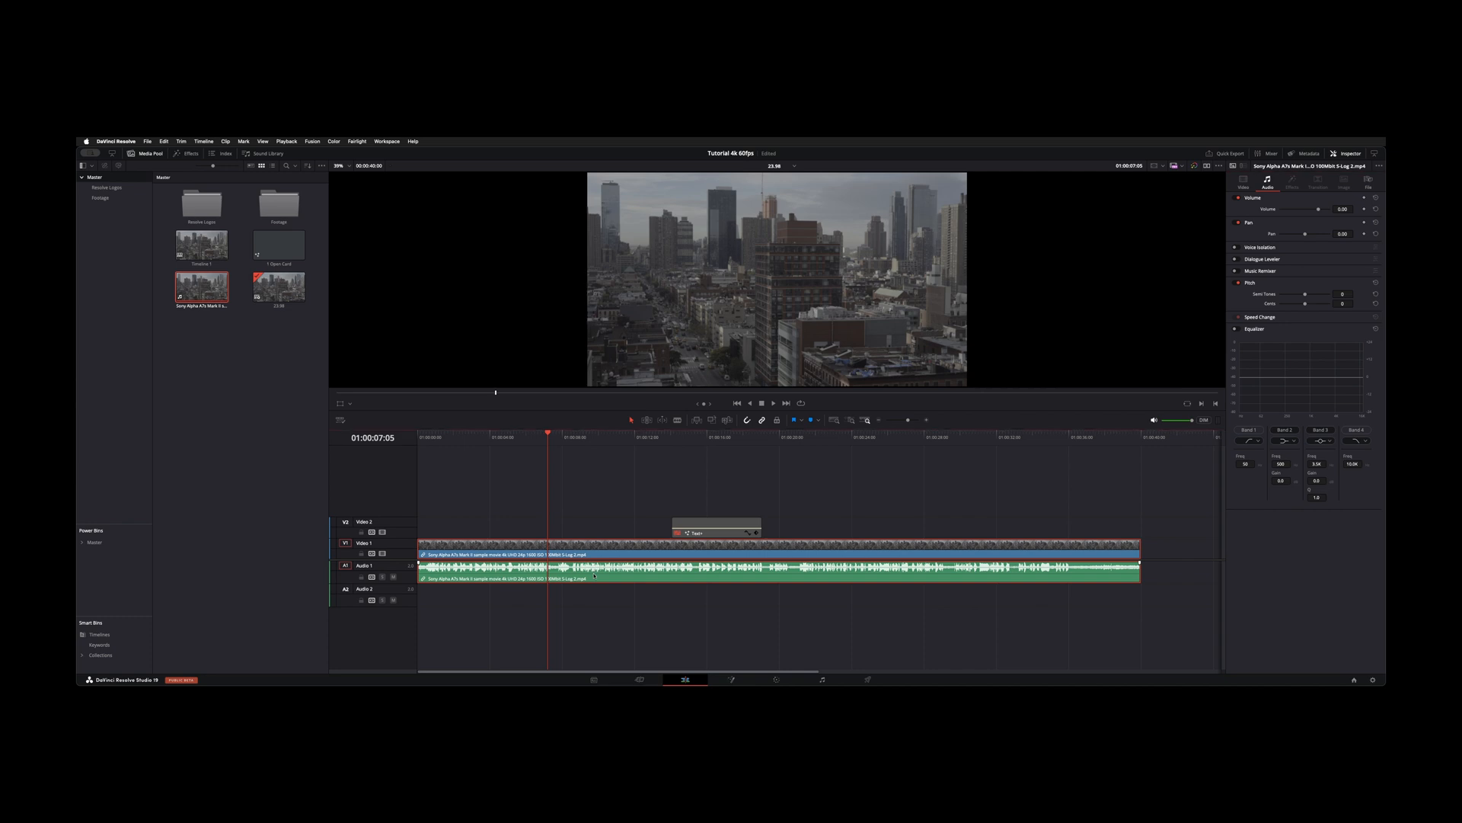
# - Create subtitles from the timeline's audio with automatic language, the Subtitle Default caption preset and double lines
pyautogui.press('Home')
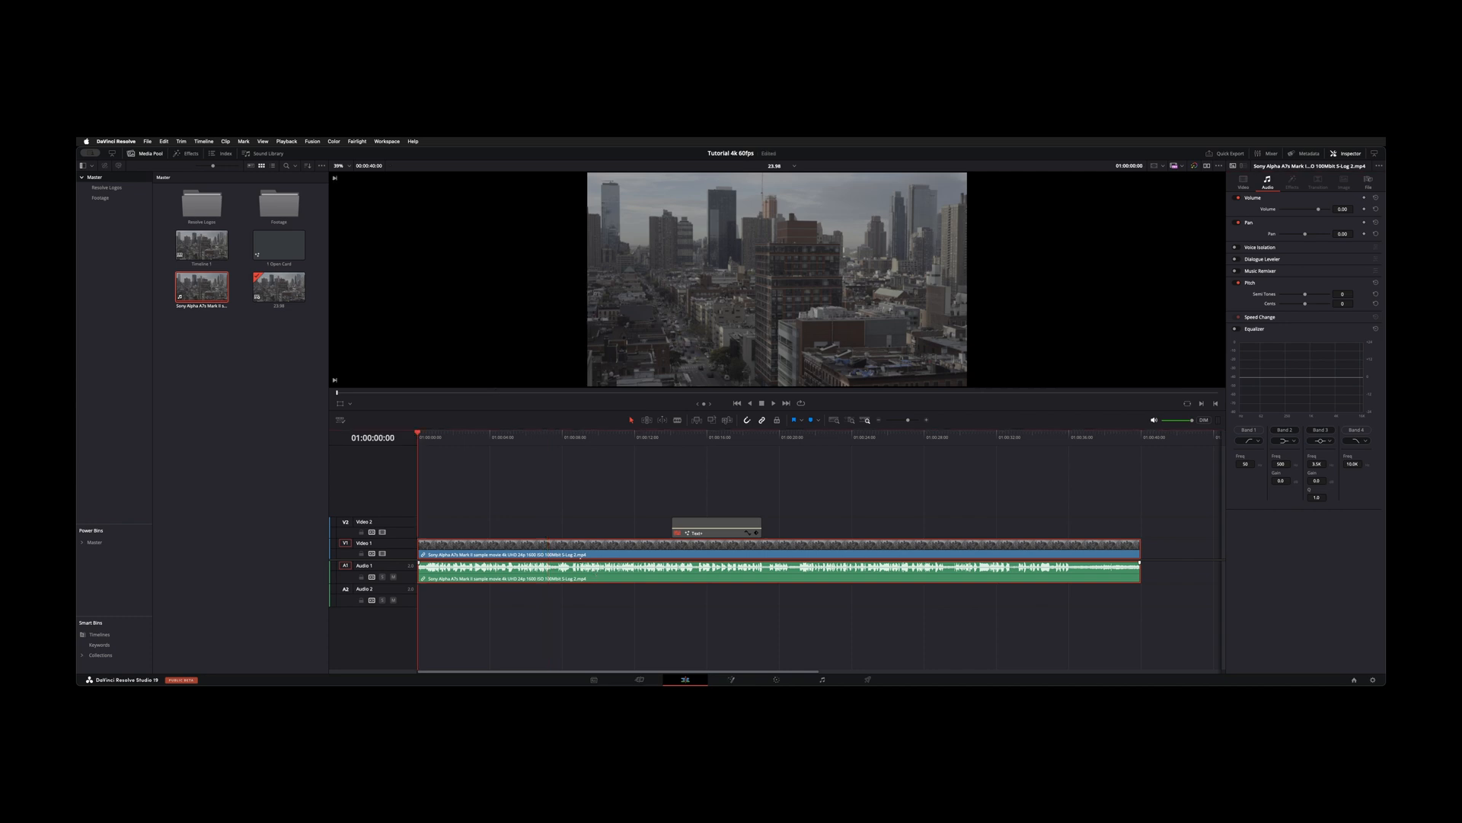
pyautogui.click(203, 141)
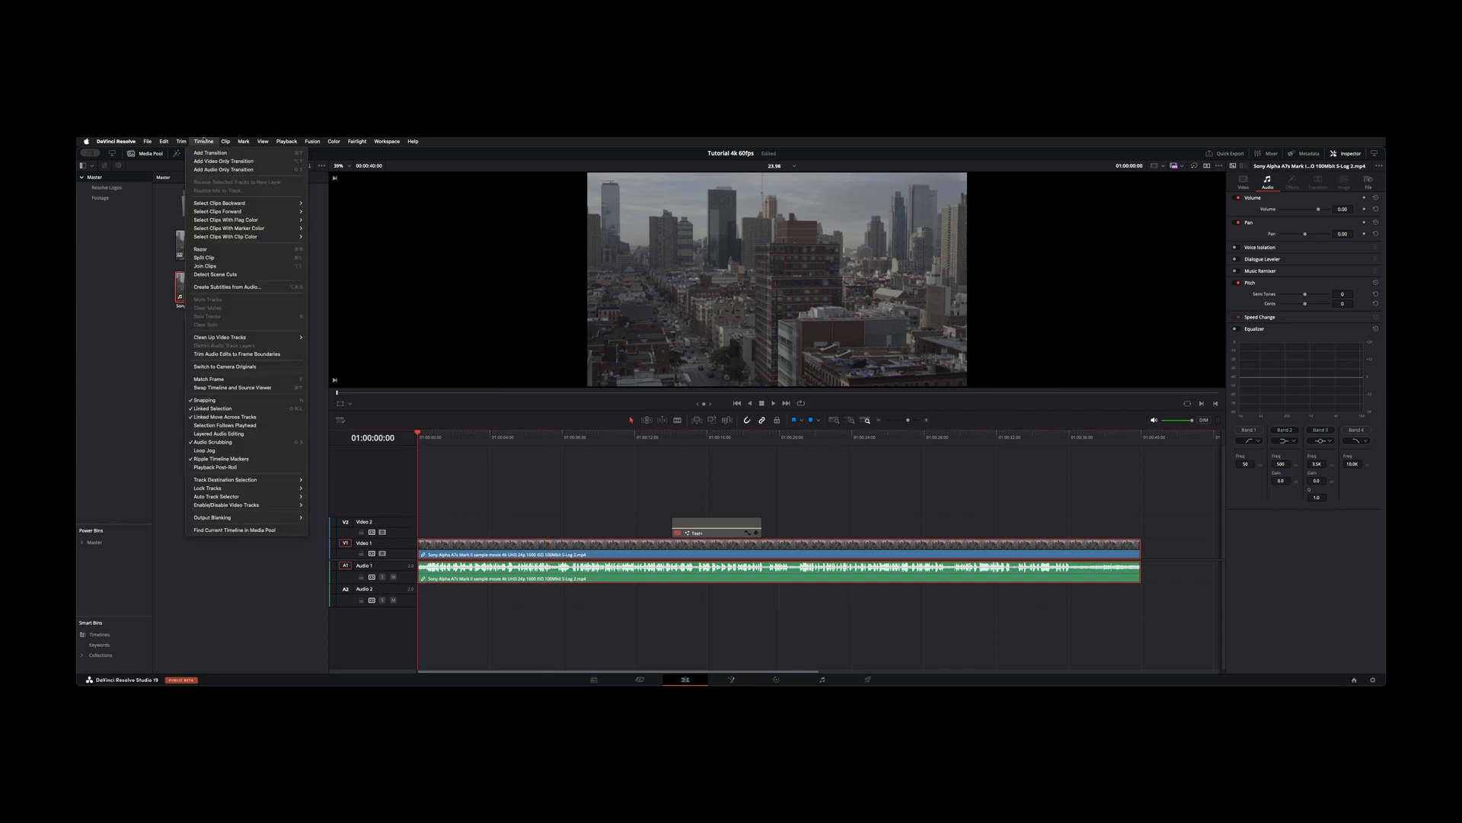
pyautogui.click(258, 287)
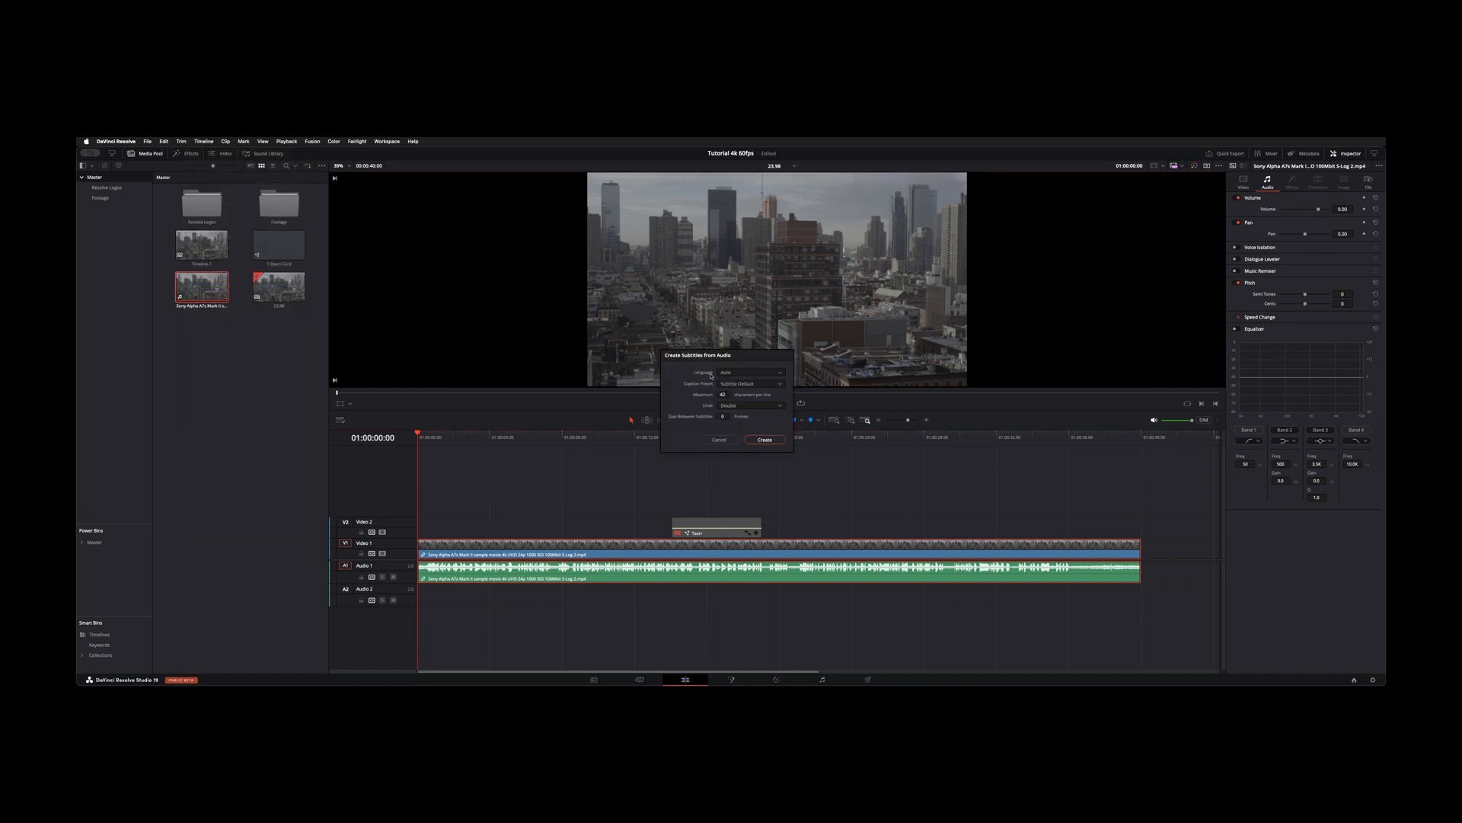
pyautogui.click(762, 385)
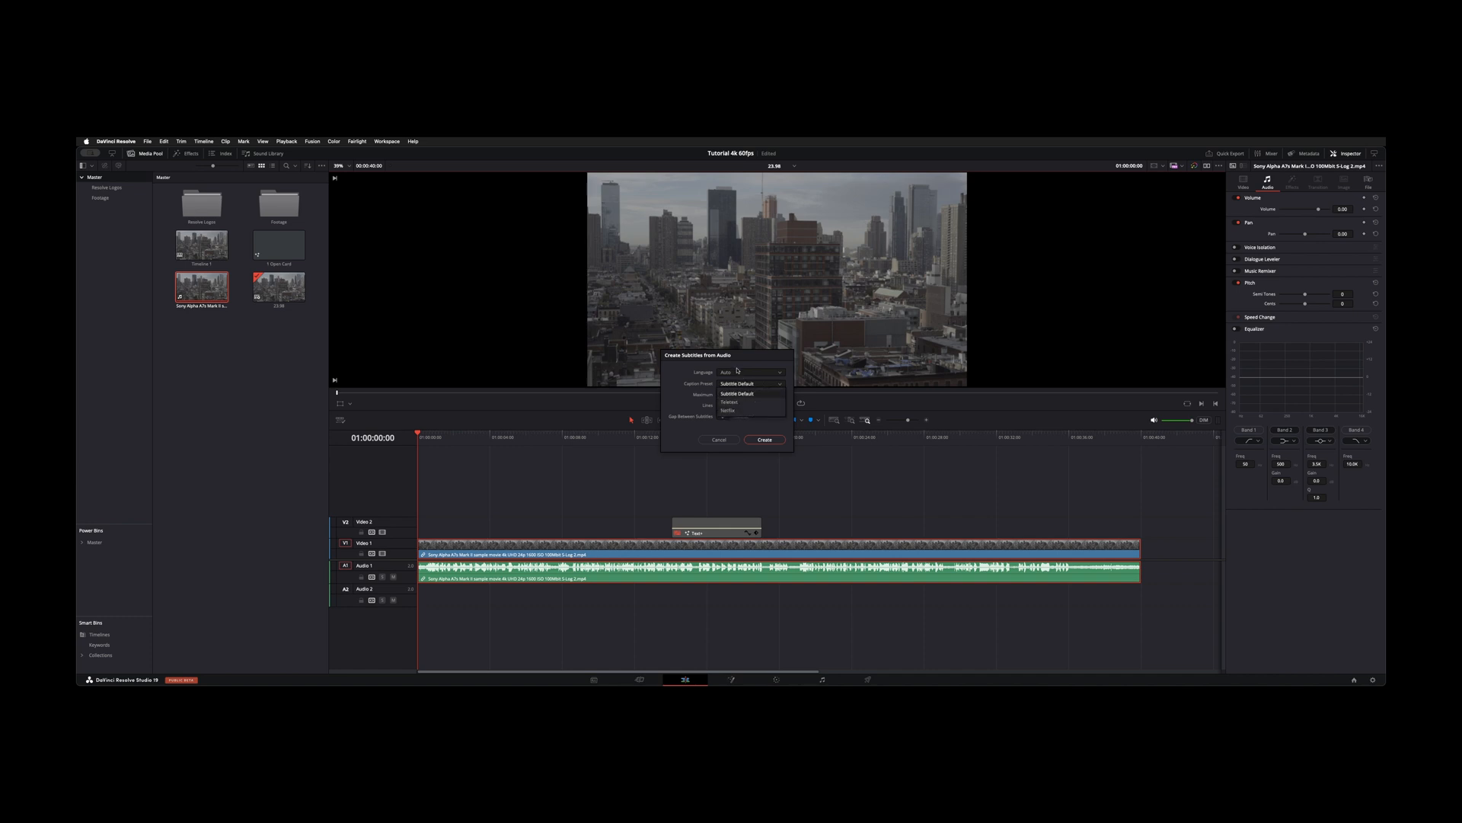
pyautogui.click(710, 399)
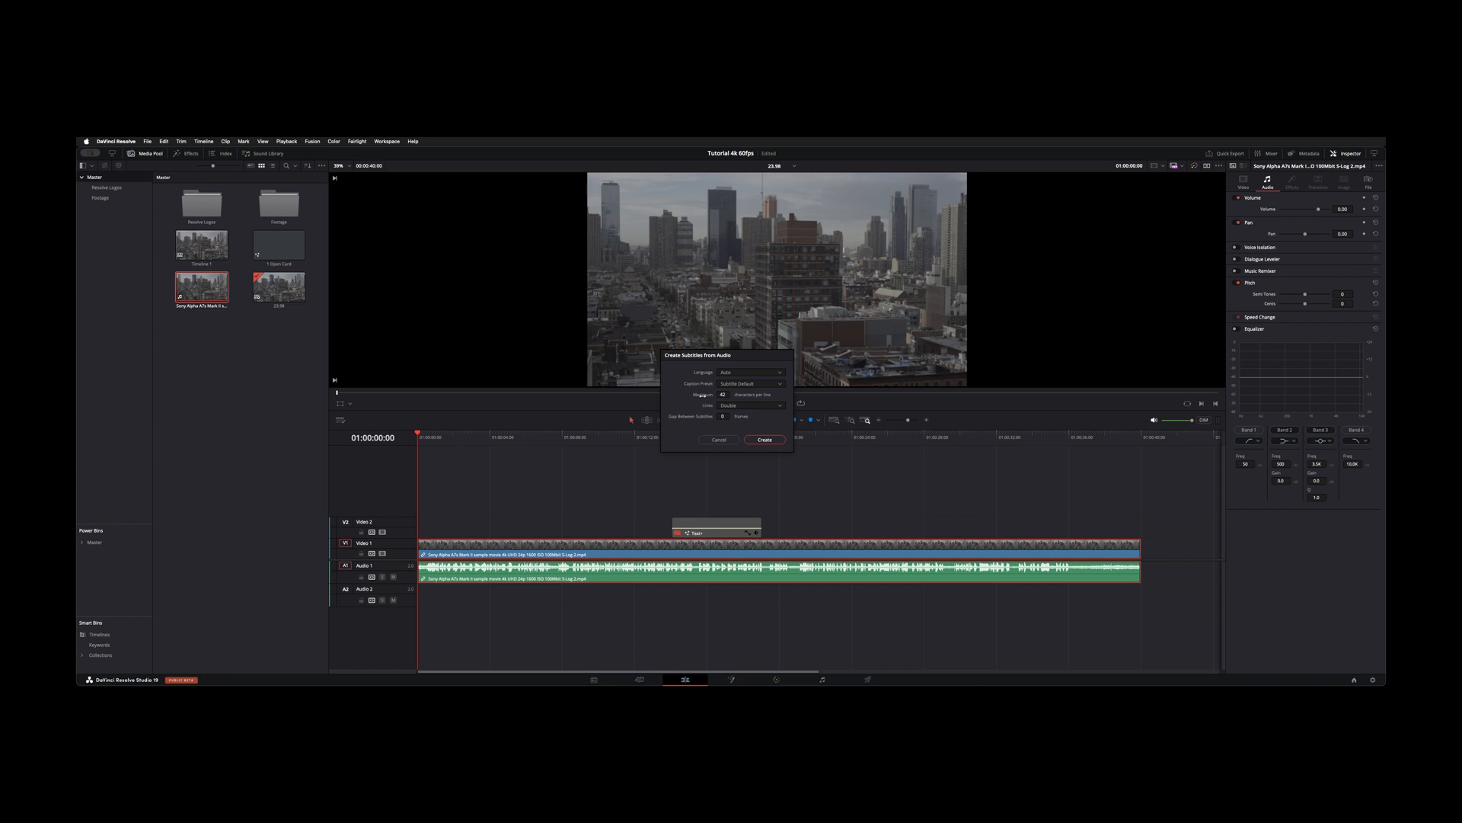
pyautogui.click(750, 406)
pyautogui.click(706, 402)
pyautogui.click(764, 439)
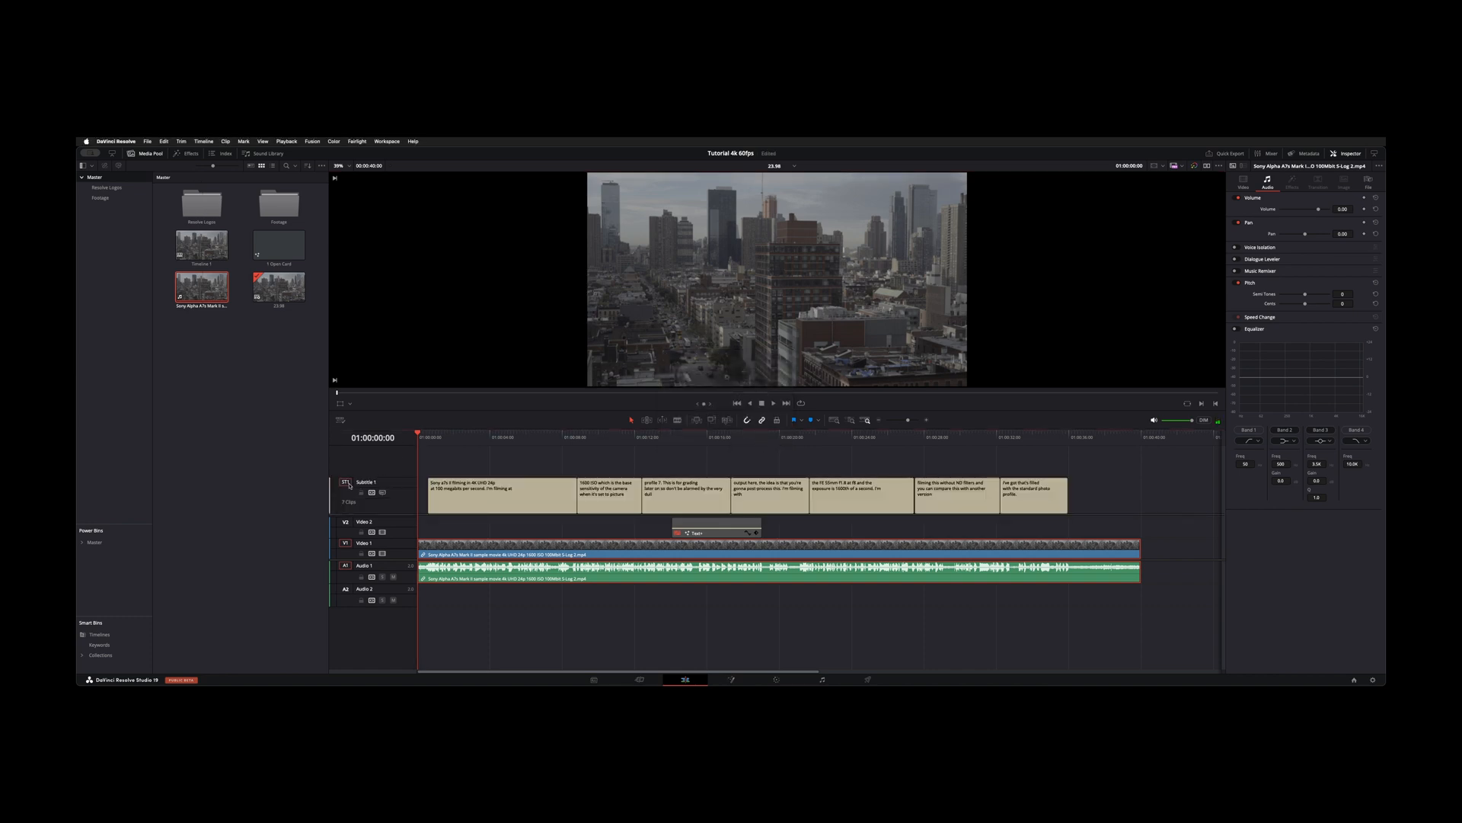
# - Play back the subtitled timeline and step through the first three captions of the subtitle track to review their text and timing
pyautogui.press('space')
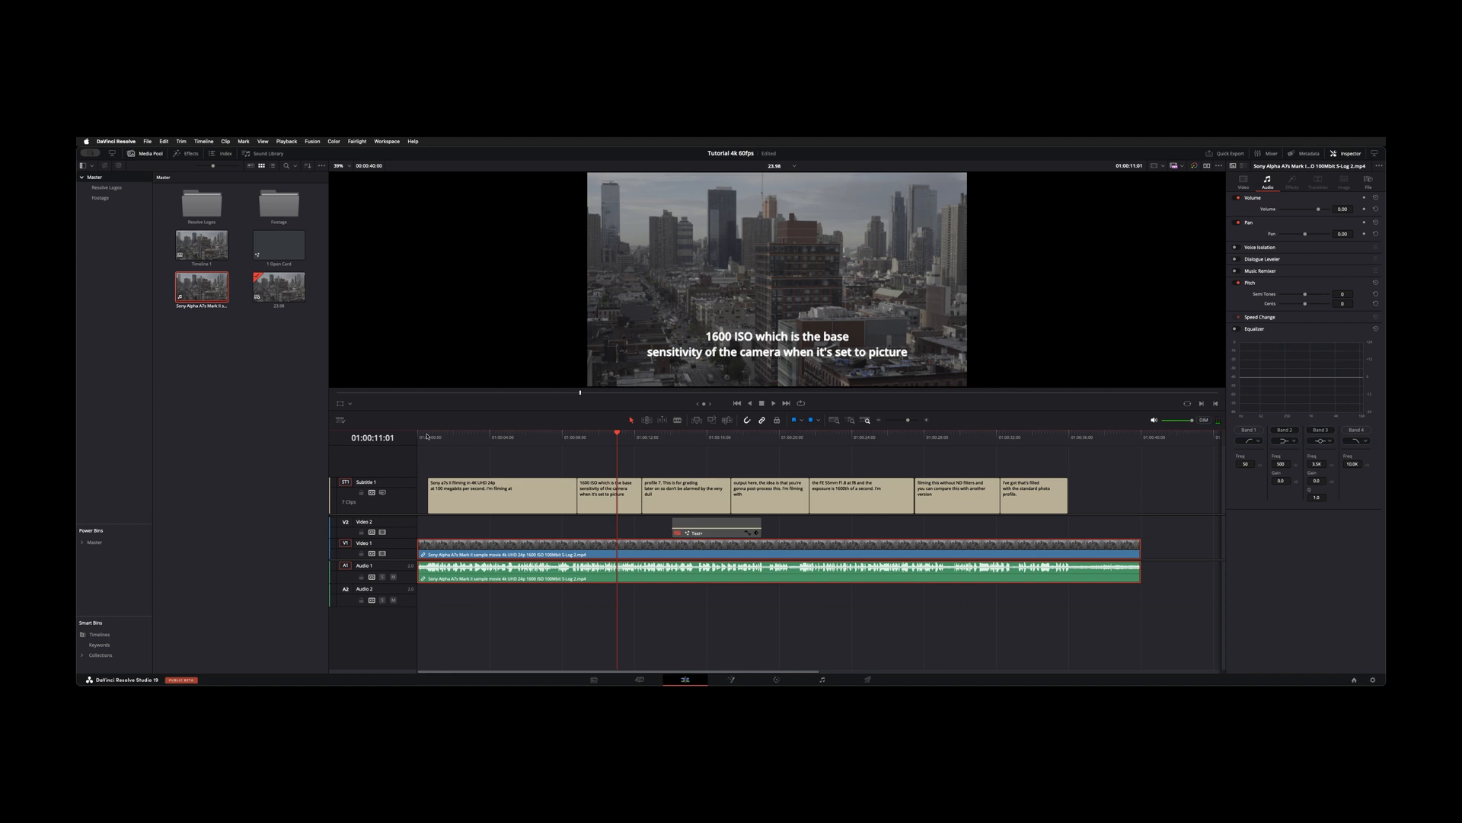
pyautogui.click(396, 504)
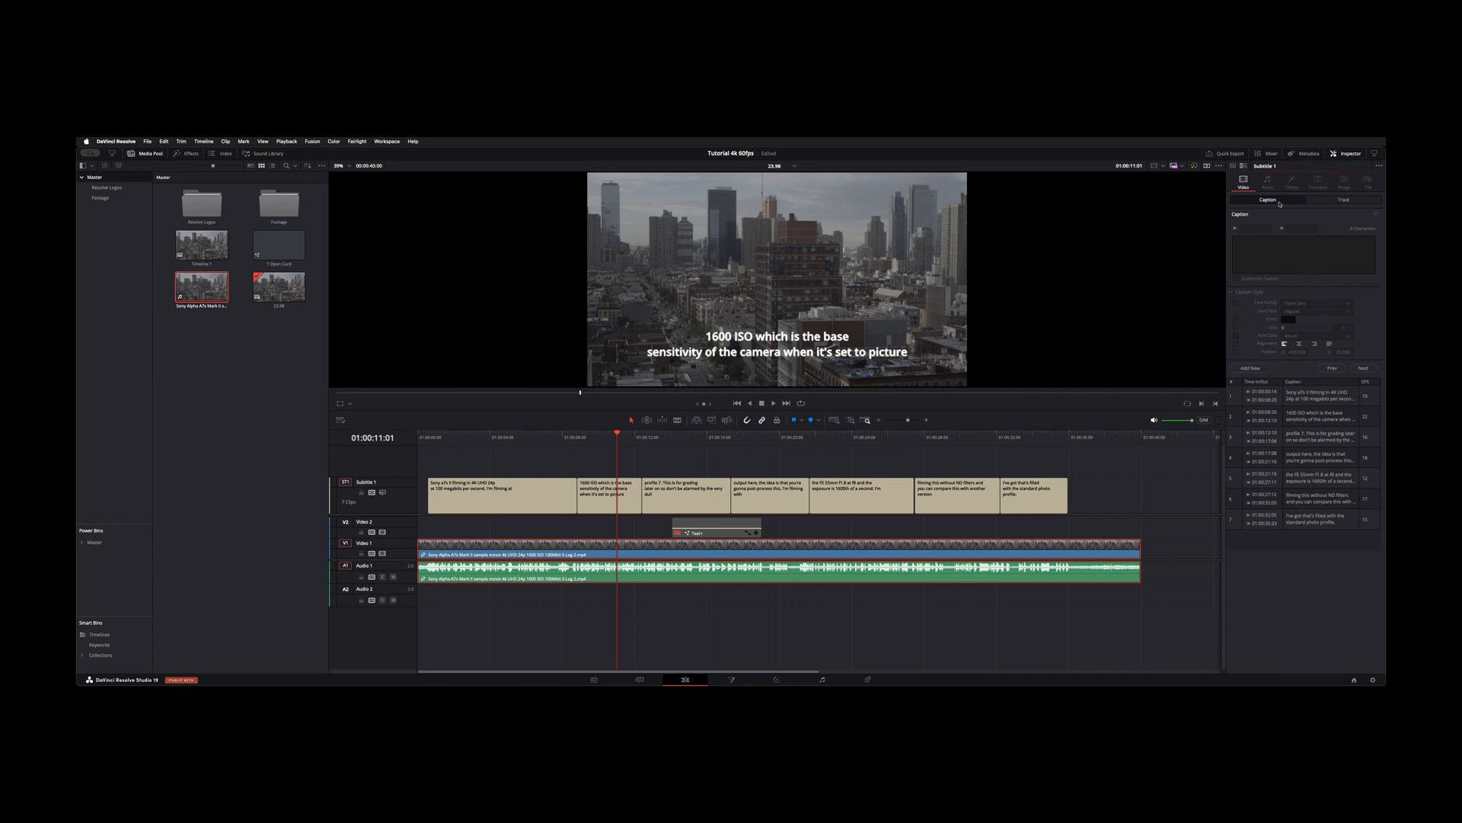
pyautogui.click(1364, 367)
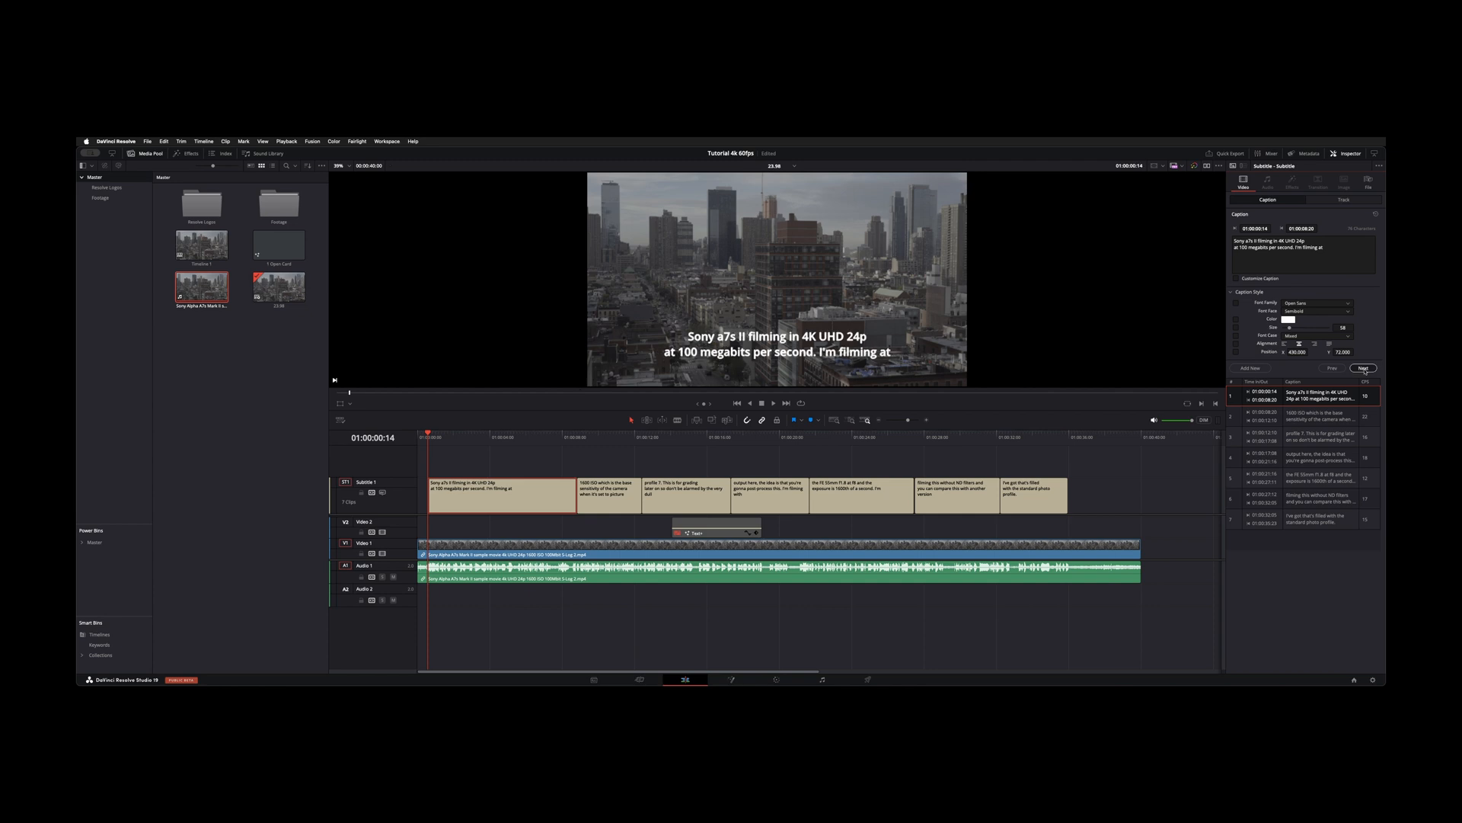
pyautogui.click(1364, 368)
pyautogui.click(1364, 369)
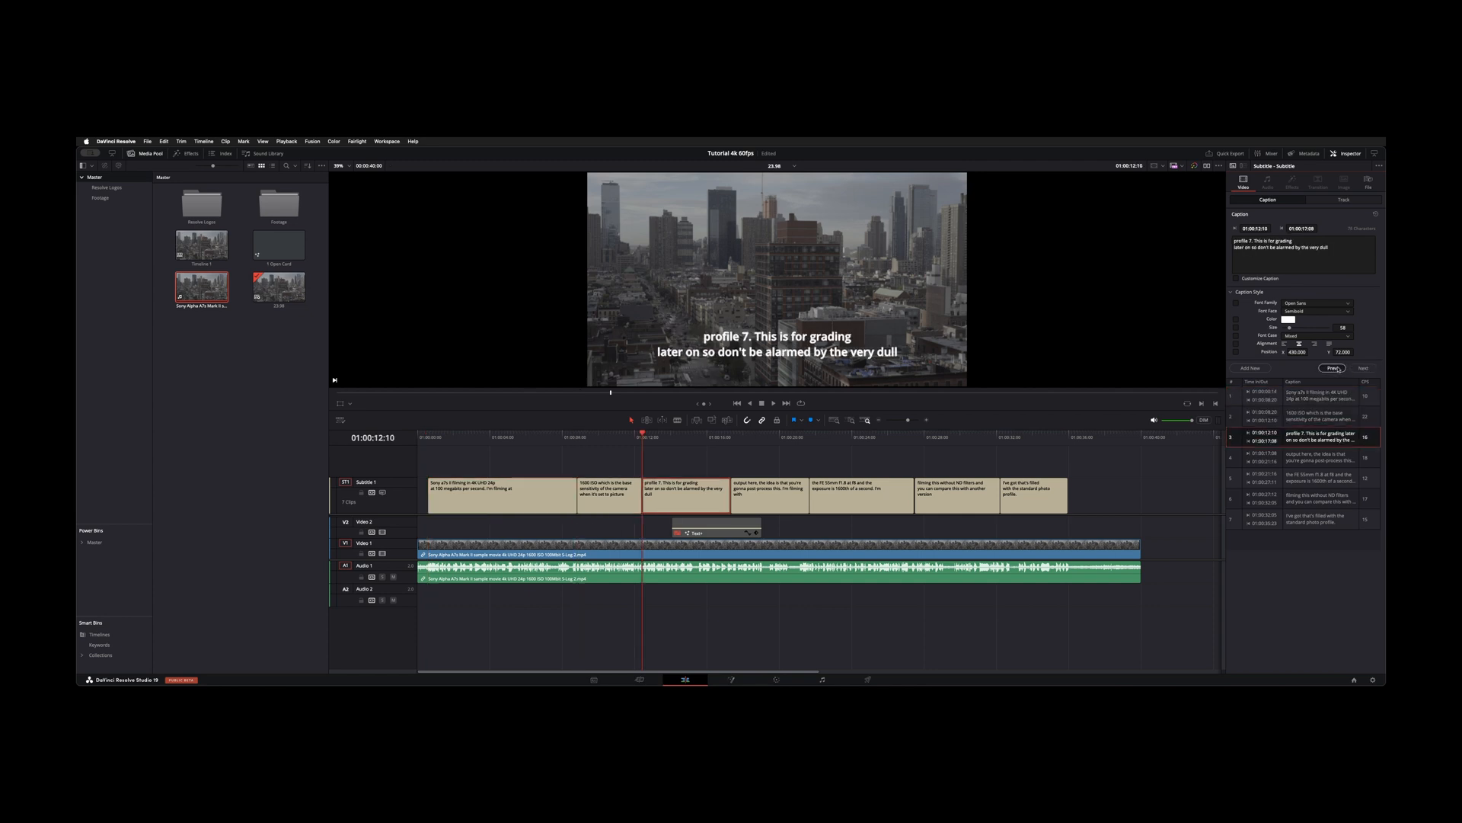
pyautogui.click(1332, 368)
pyautogui.click(1332, 368)
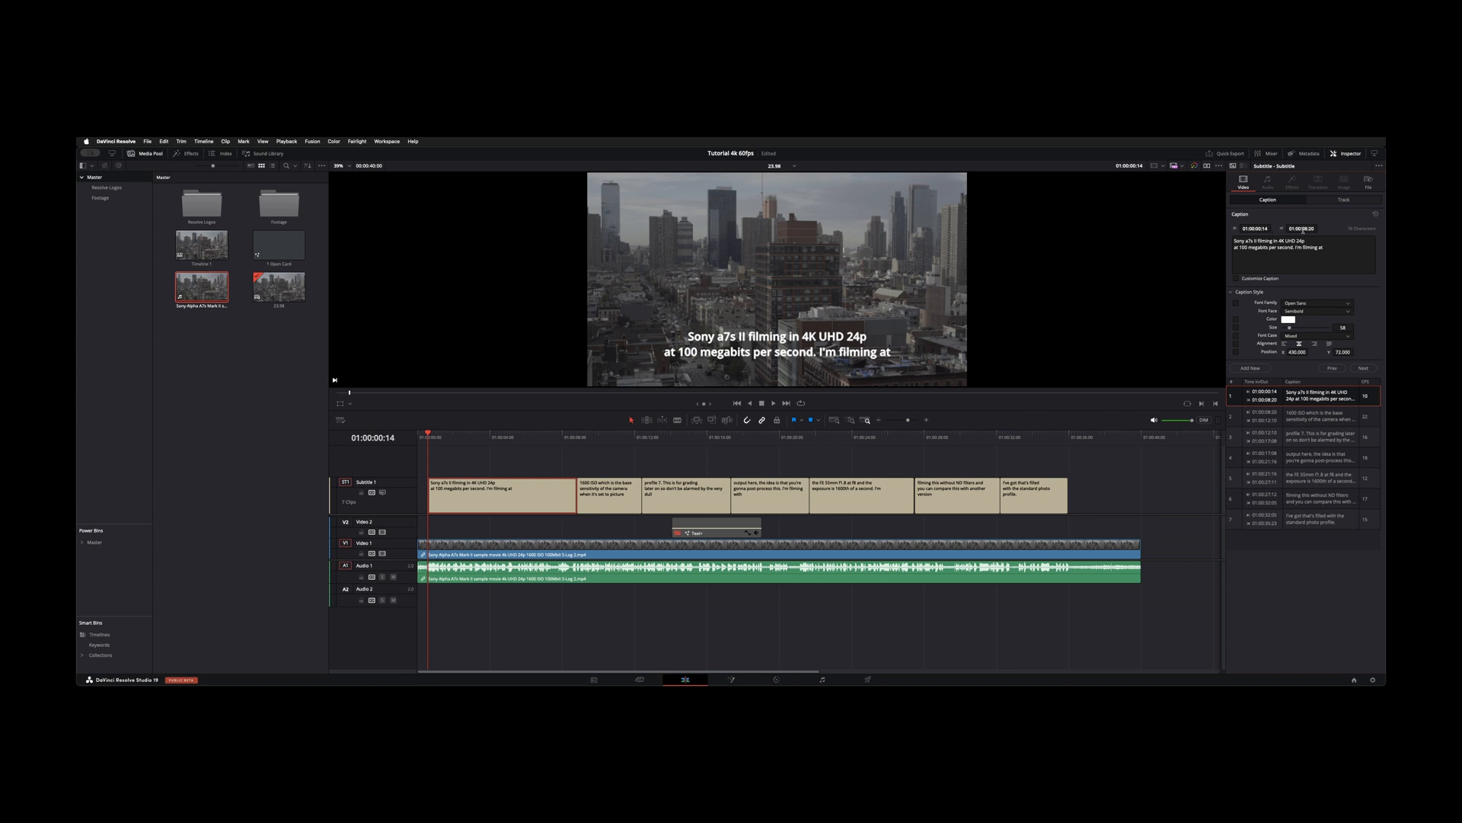
# - Trim the cut between the first and second subtitles back to timecode 01:00:08:10
pyautogui.click(570, 436)
pyautogui.moveTo(578, 501); pyautogui.dragTo(560, 496)
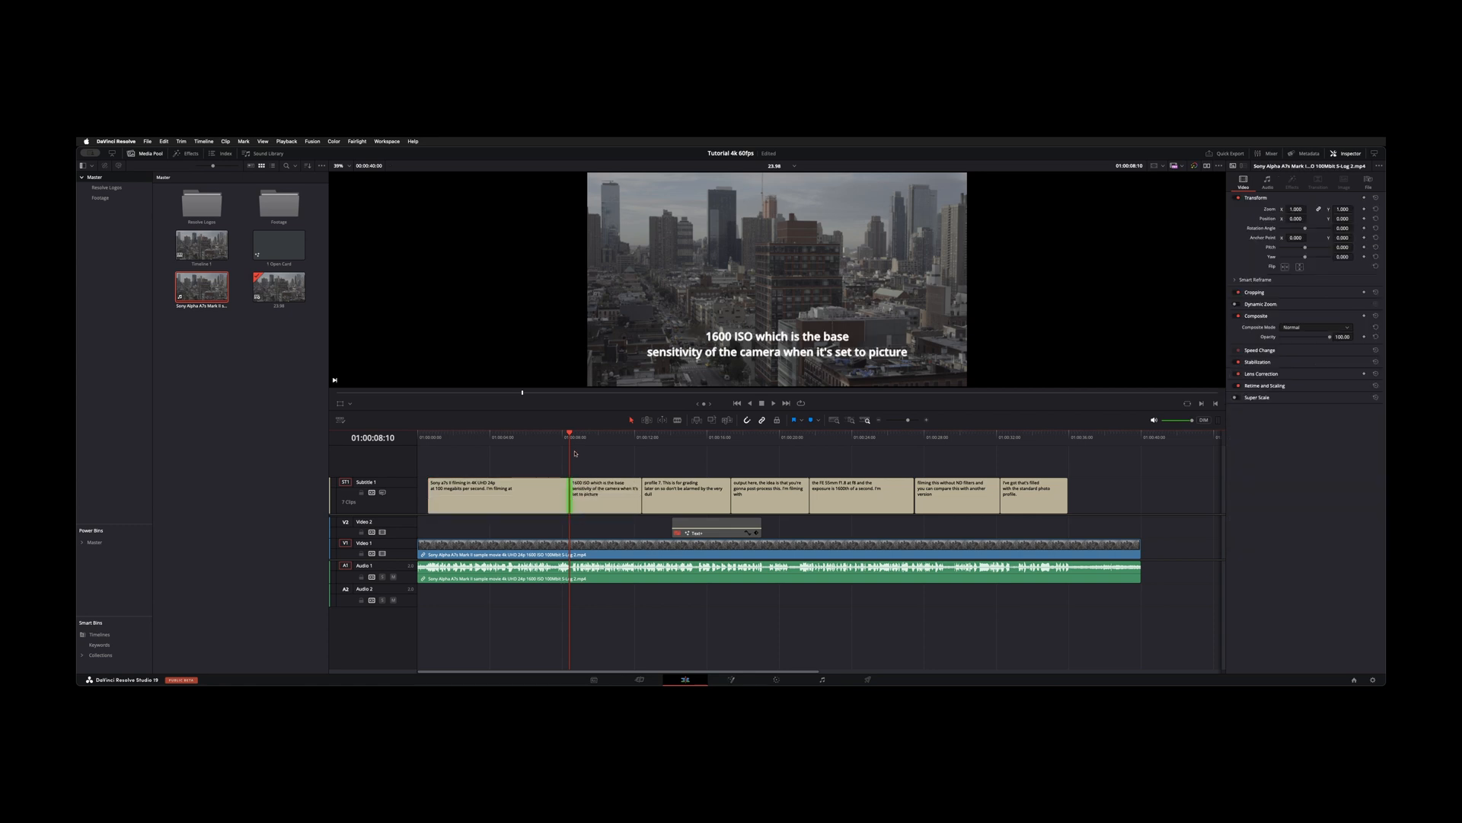
pyautogui.click(561, 438)
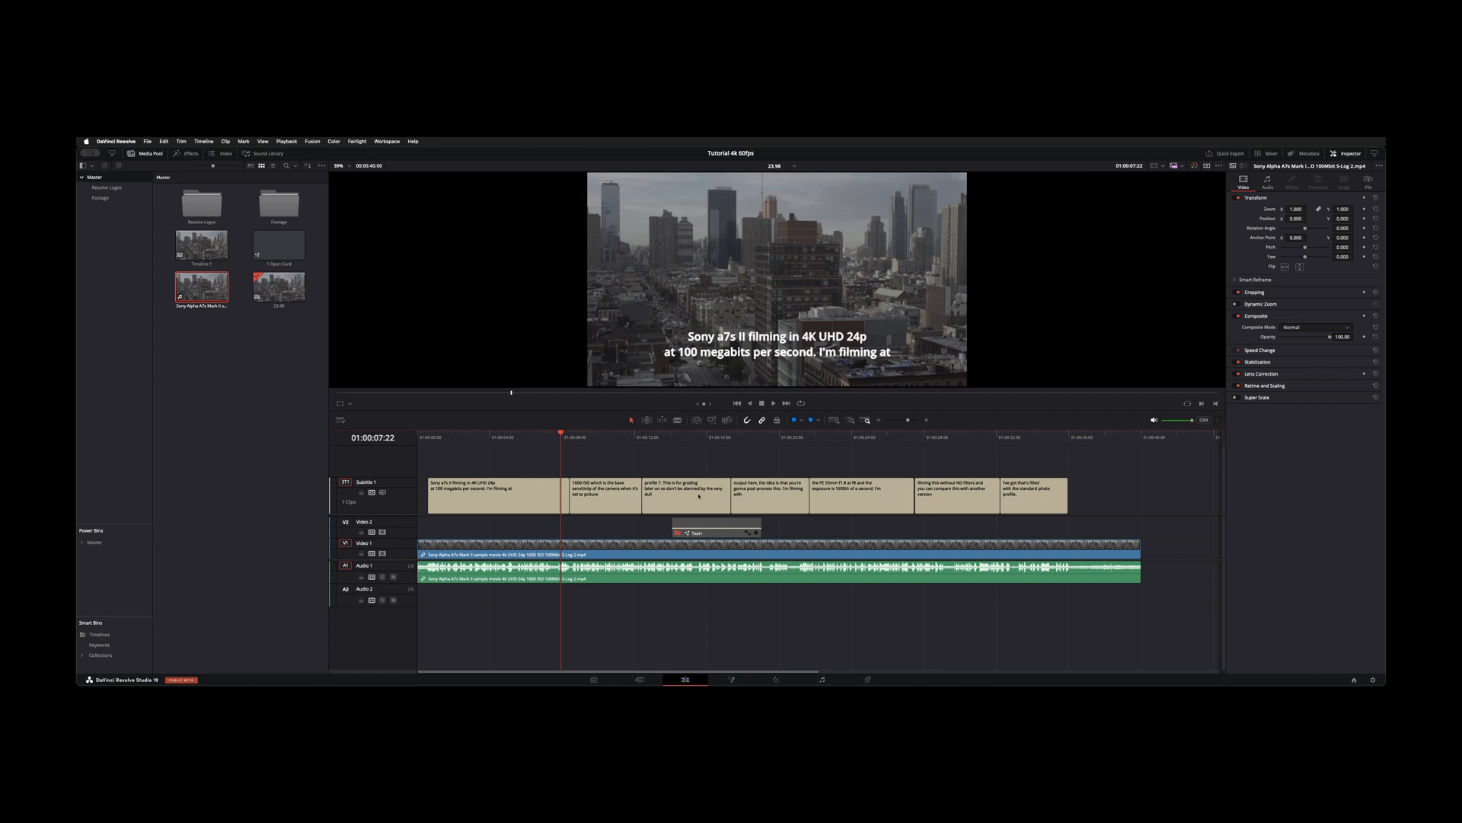
# - Customize the third caption's vertical position, moving it up until it clears the "Roof Top" title on track Video 2
pyautogui.click(700, 496)
pyautogui.click(712, 526)
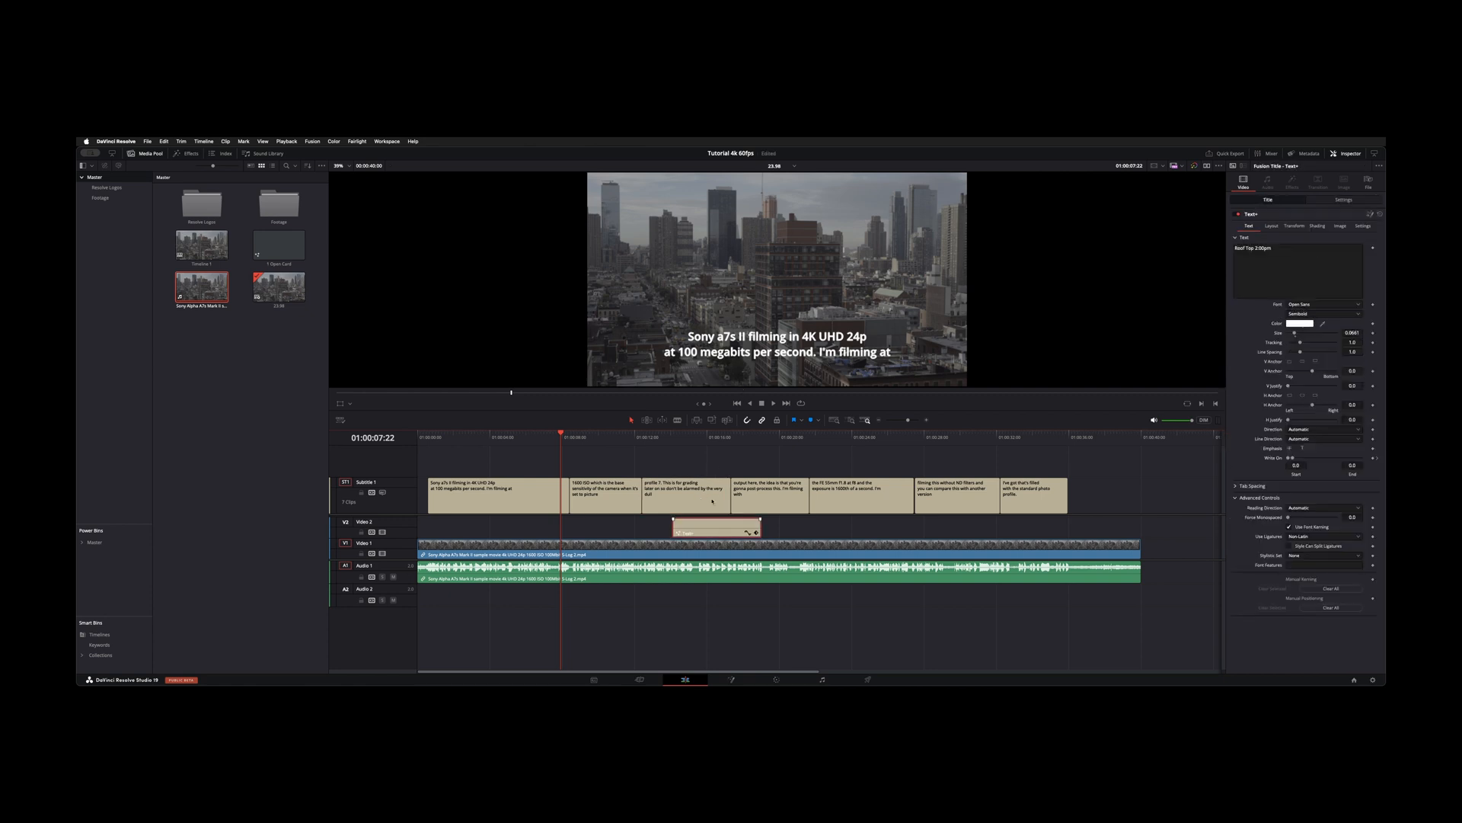
pyautogui.click(708, 435)
pyautogui.moveTo(708, 436); pyautogui.dragTo(759, 437)
pyautogui.click(709, 491)
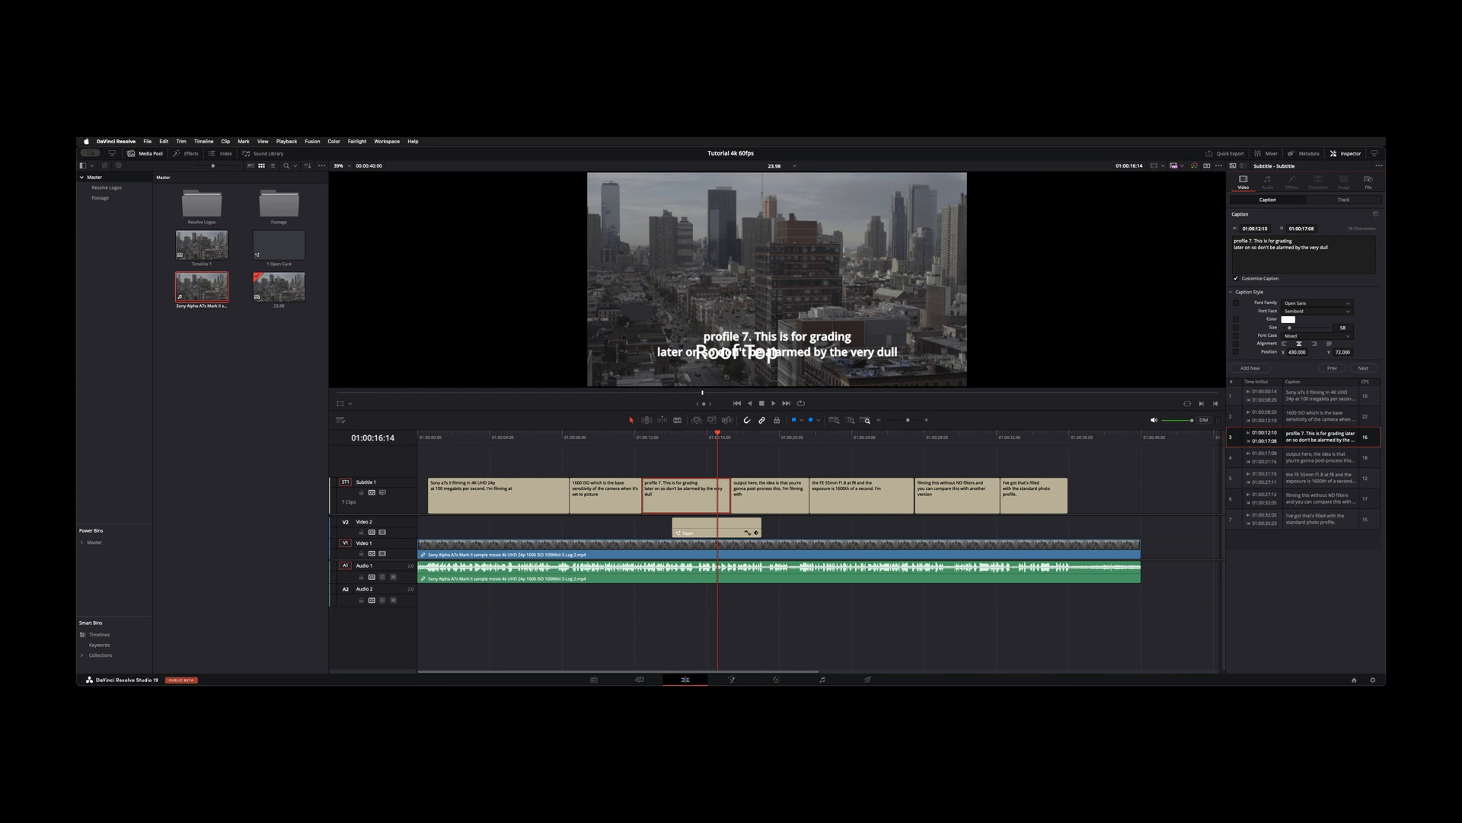
pyautogui.moveTo(1343, 352); pyautogui.dragTo(1374, 351)
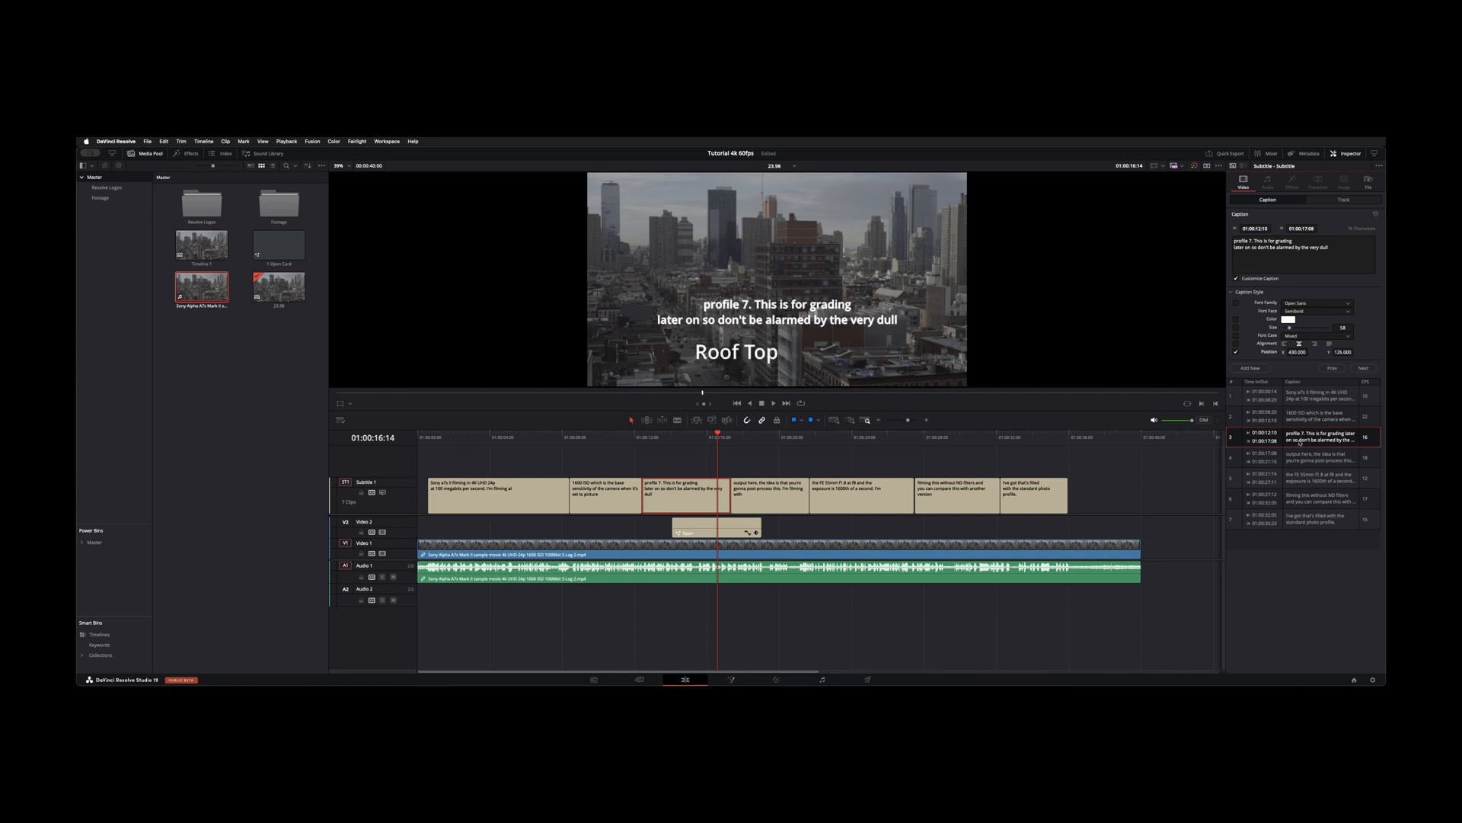
# - Change the text color of the whole subtitle track to yellow, using the fourth caption as preview
pyautogui.click(777, 439)
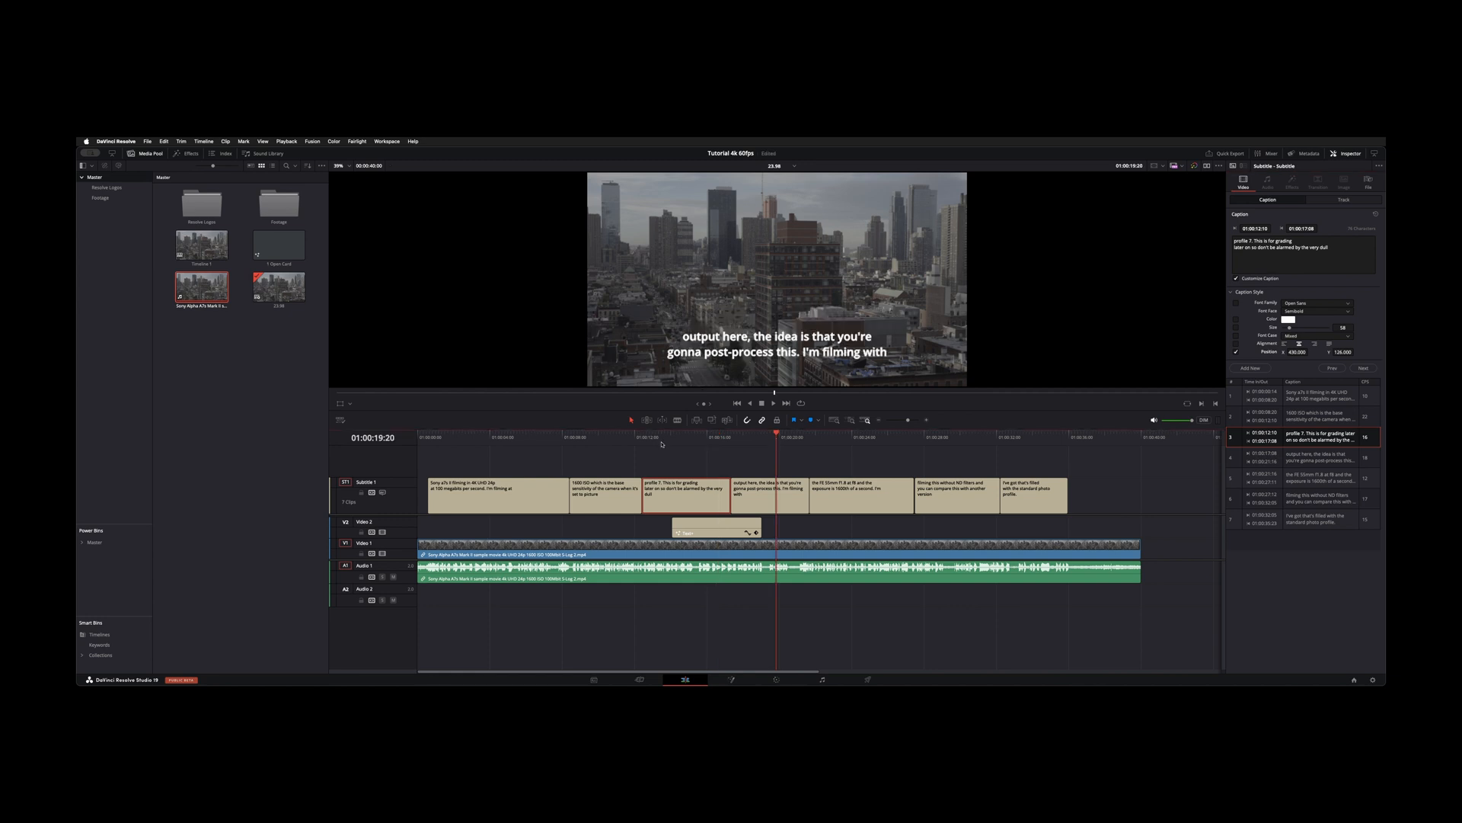
pyautogui.click(399, 505)
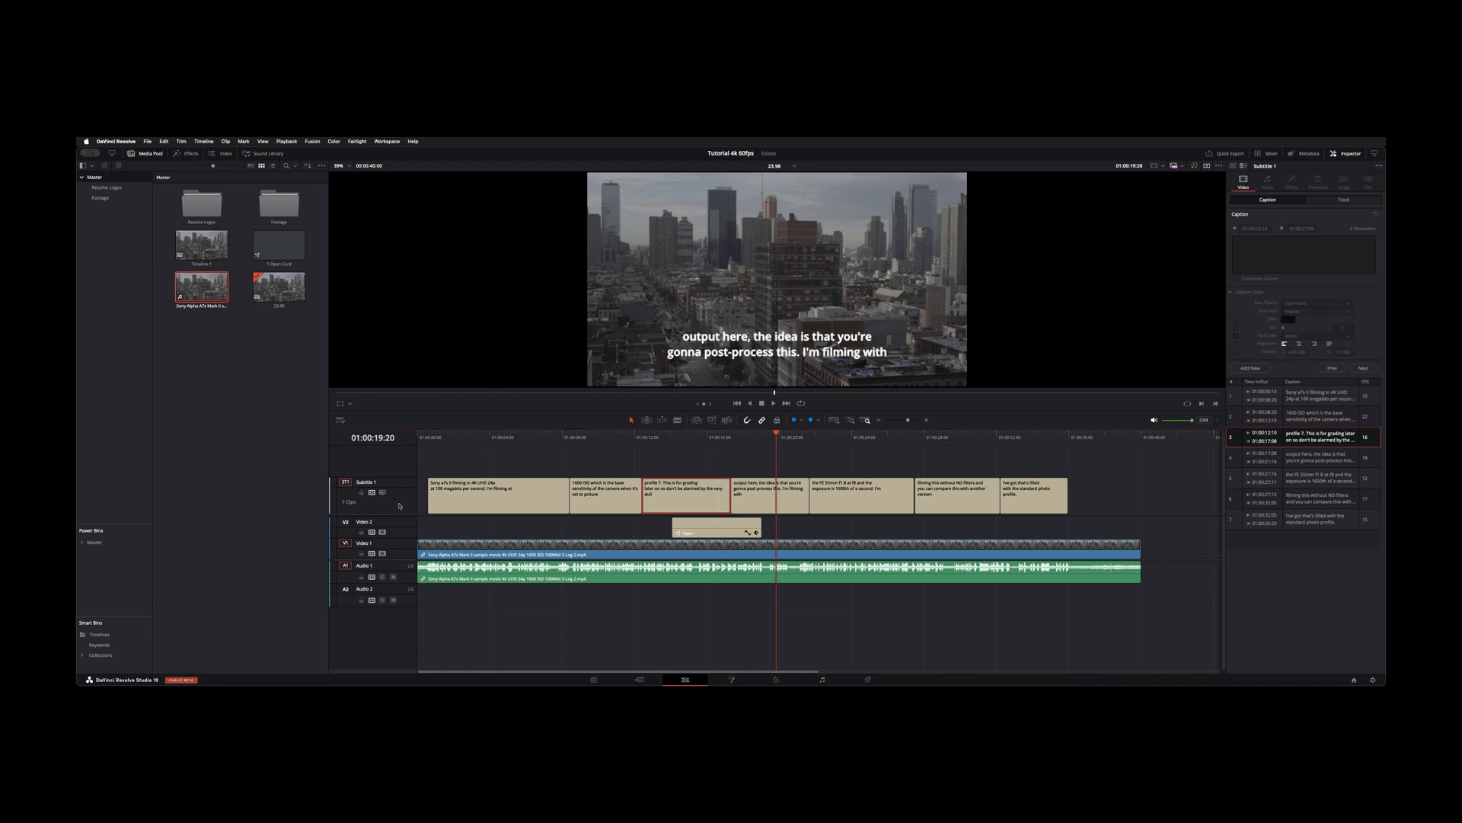
pyautogui.click(1328, 202)
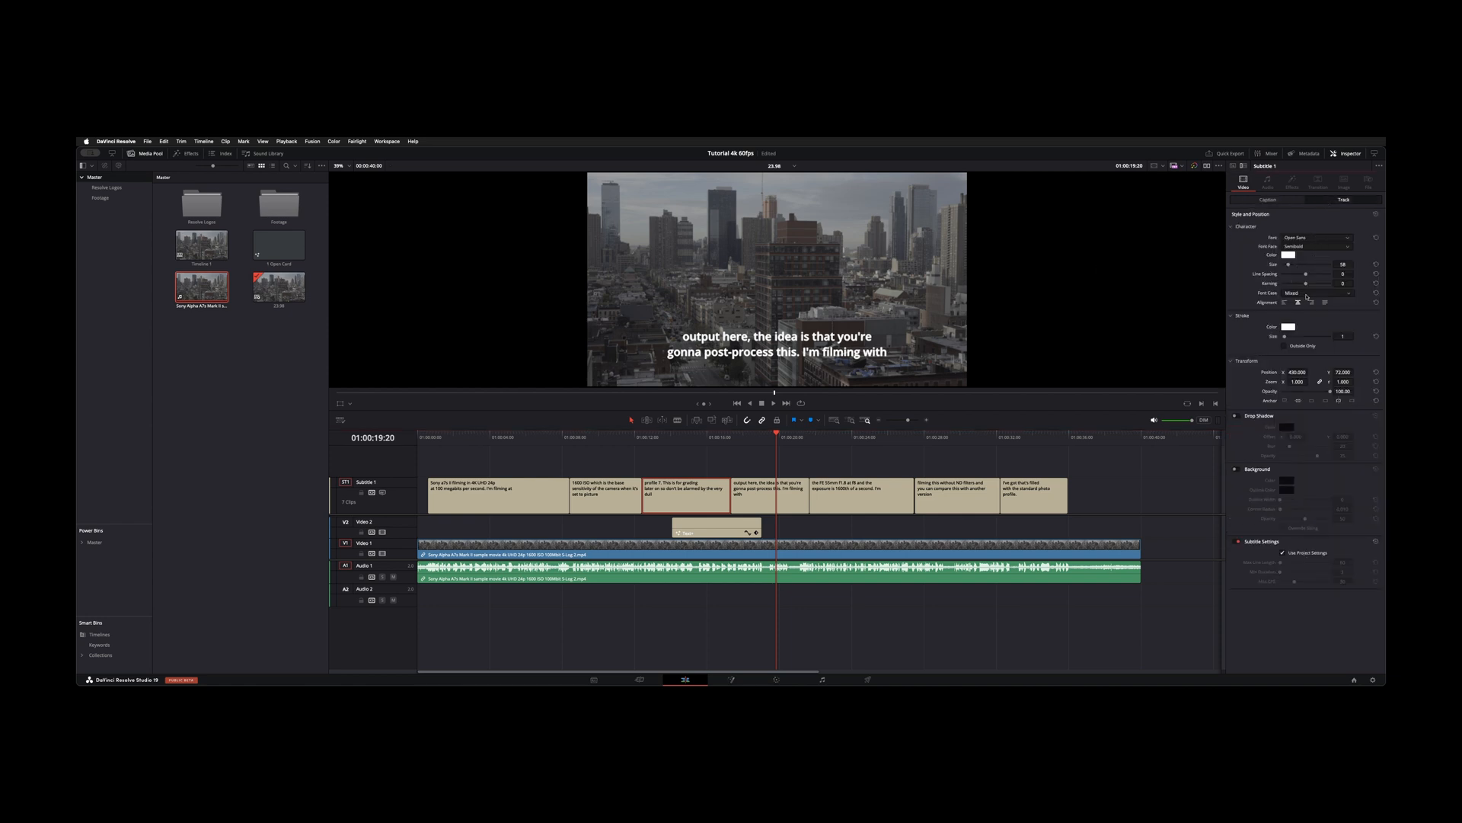
pyautogui.click(1288, 255)
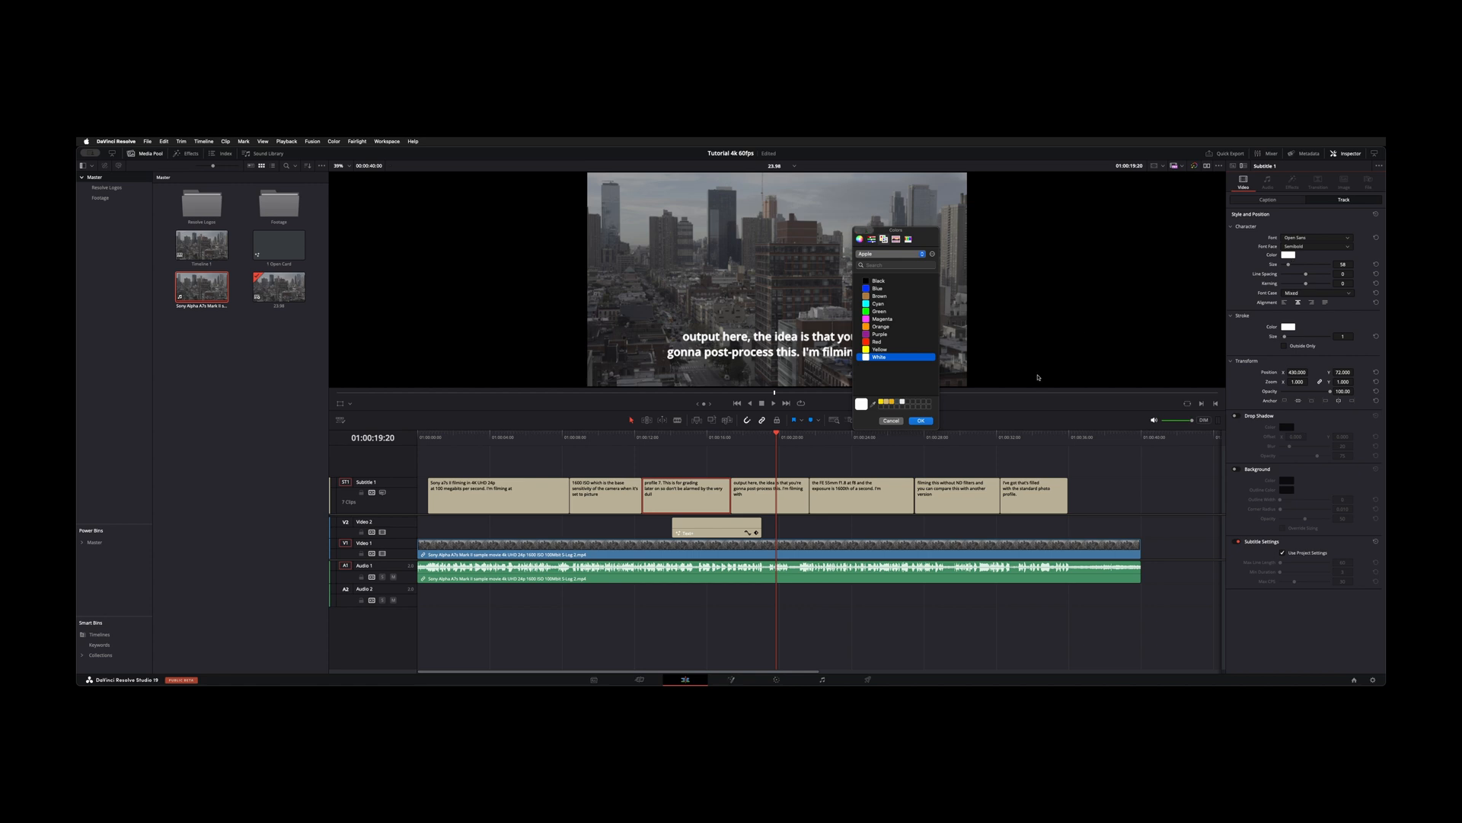
pyautogui.click(894, 401)
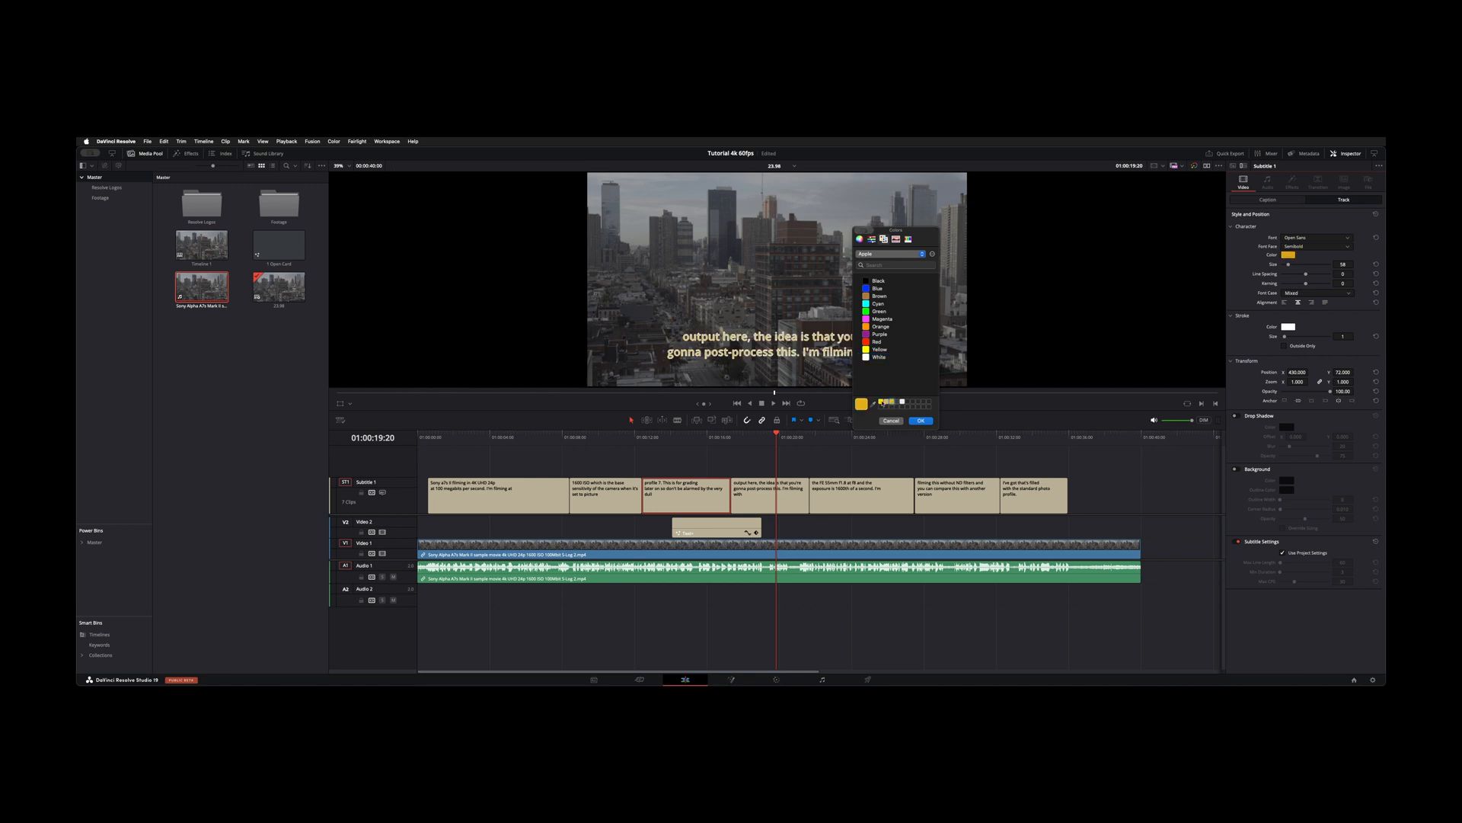
pyautogui.click(882, 401)
pyautogui.click(927, 420)
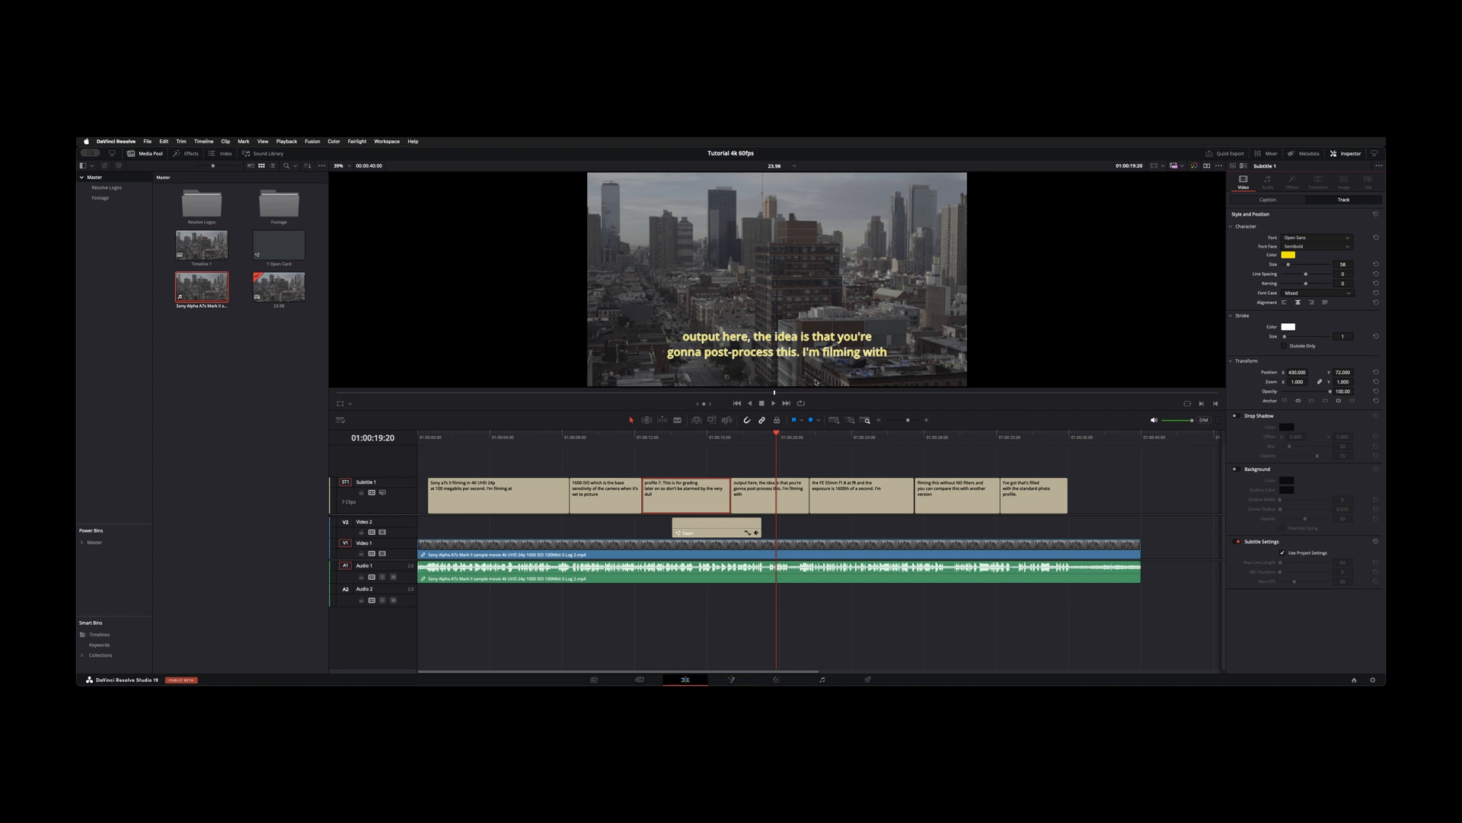
# - Raise the timeline proxy resolution to show the subtitles more sharply in the viewer
pyautogui.click(286, 142)
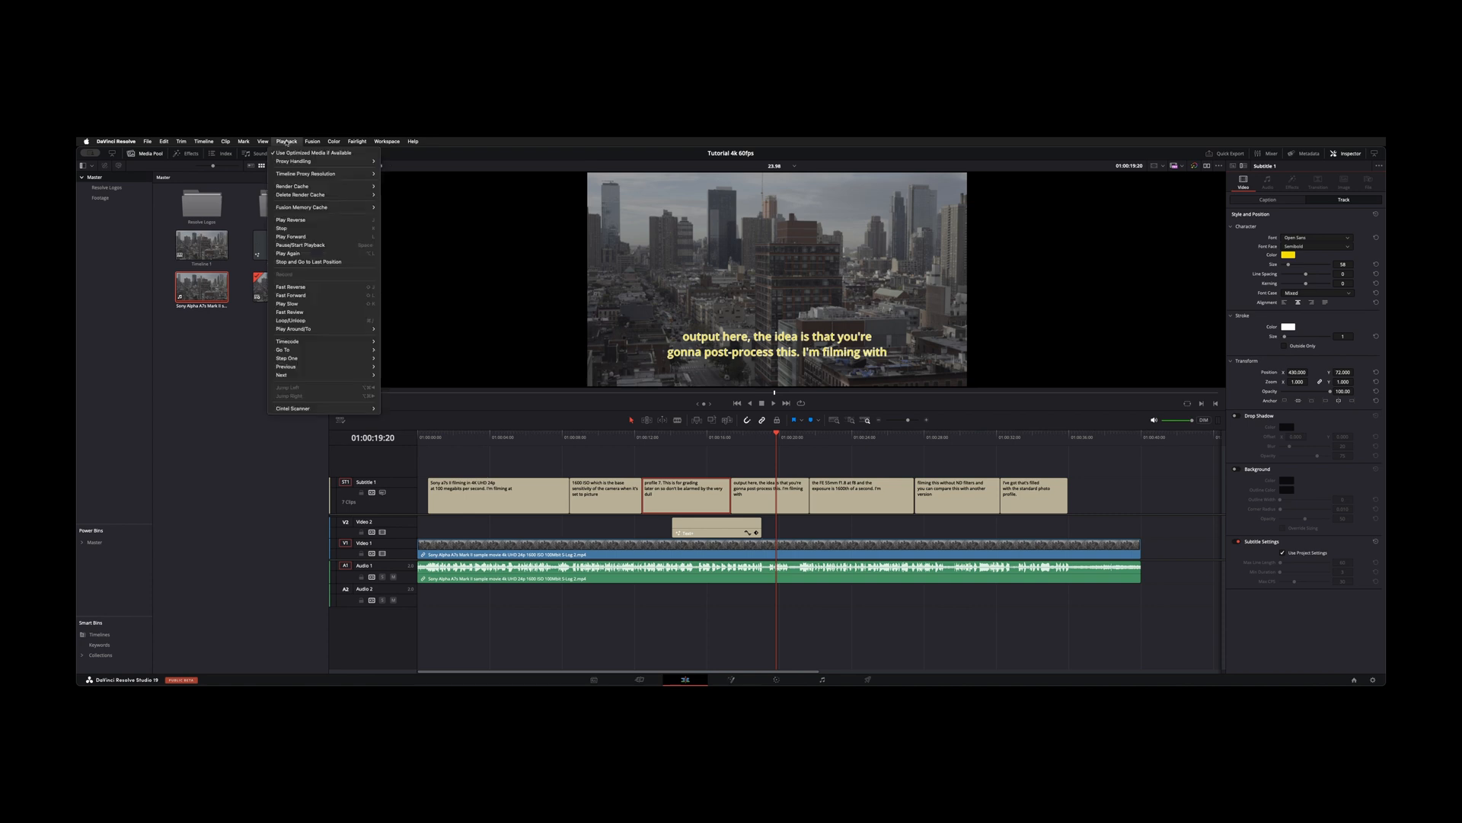
pyautogui.click(304, 176)
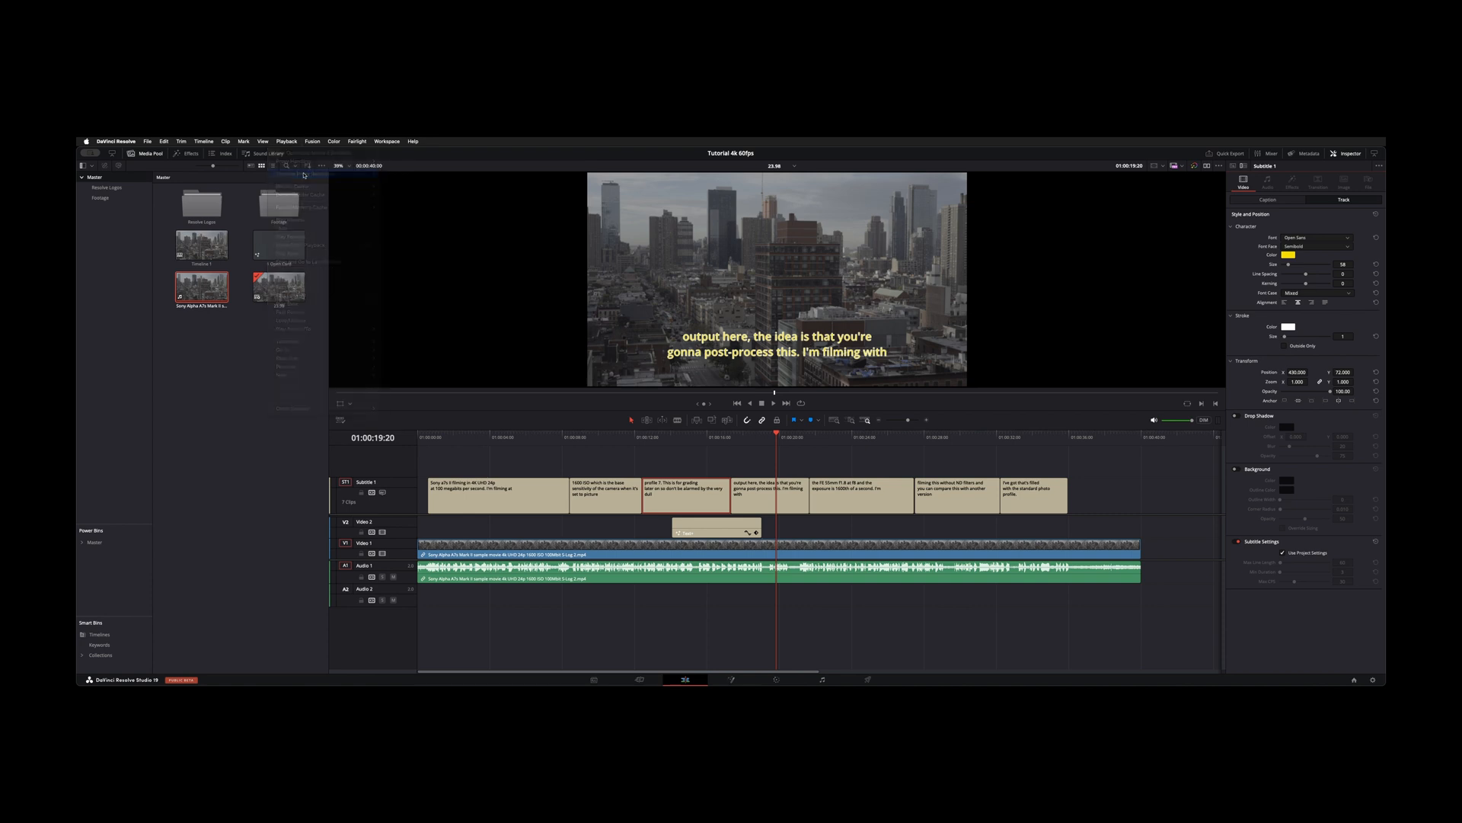
pyautogui.click(283, 142)
pyautogui.moveTo(358, 174)
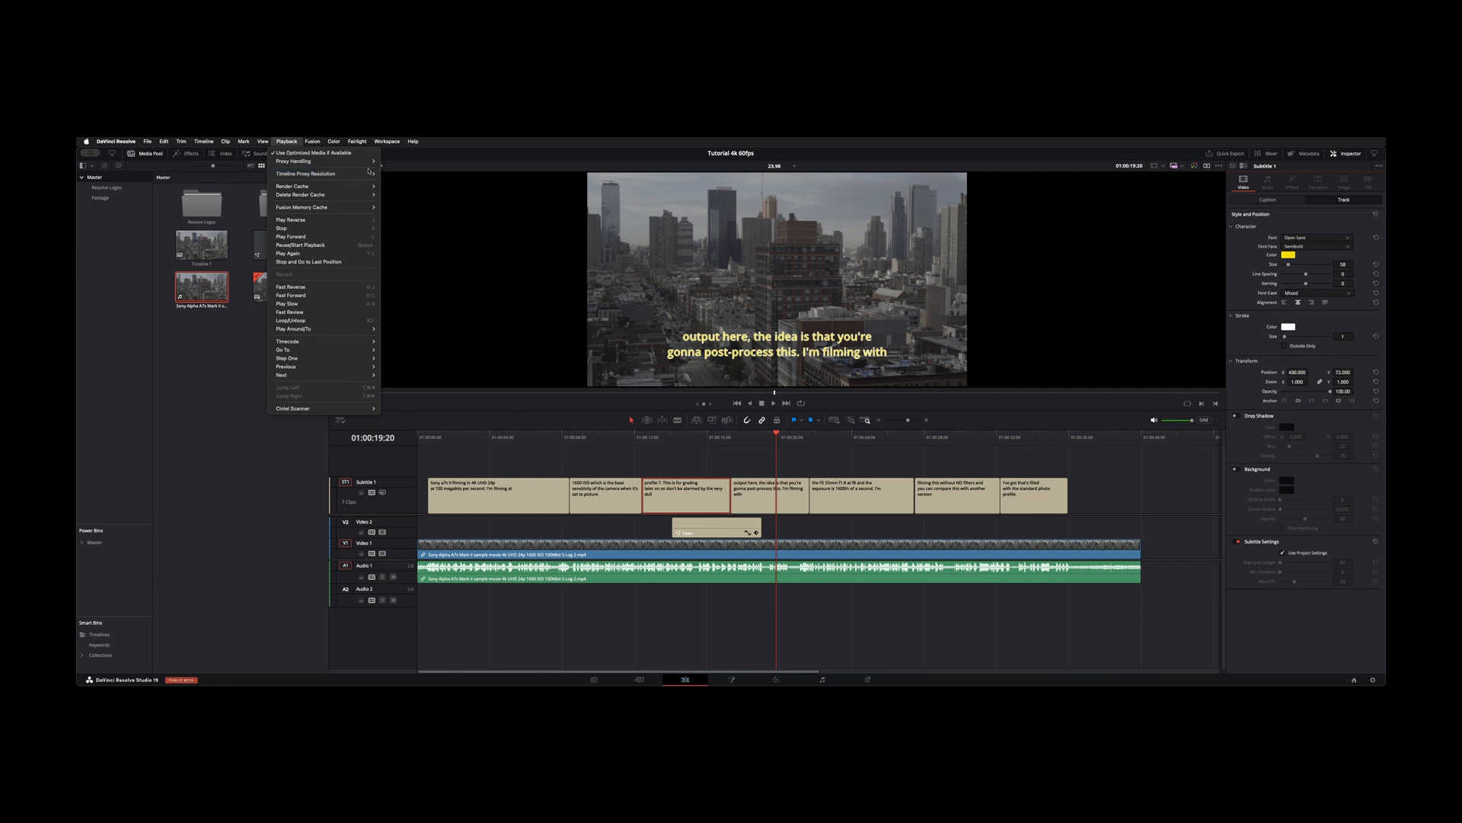
pyautogui.click(387, 176)
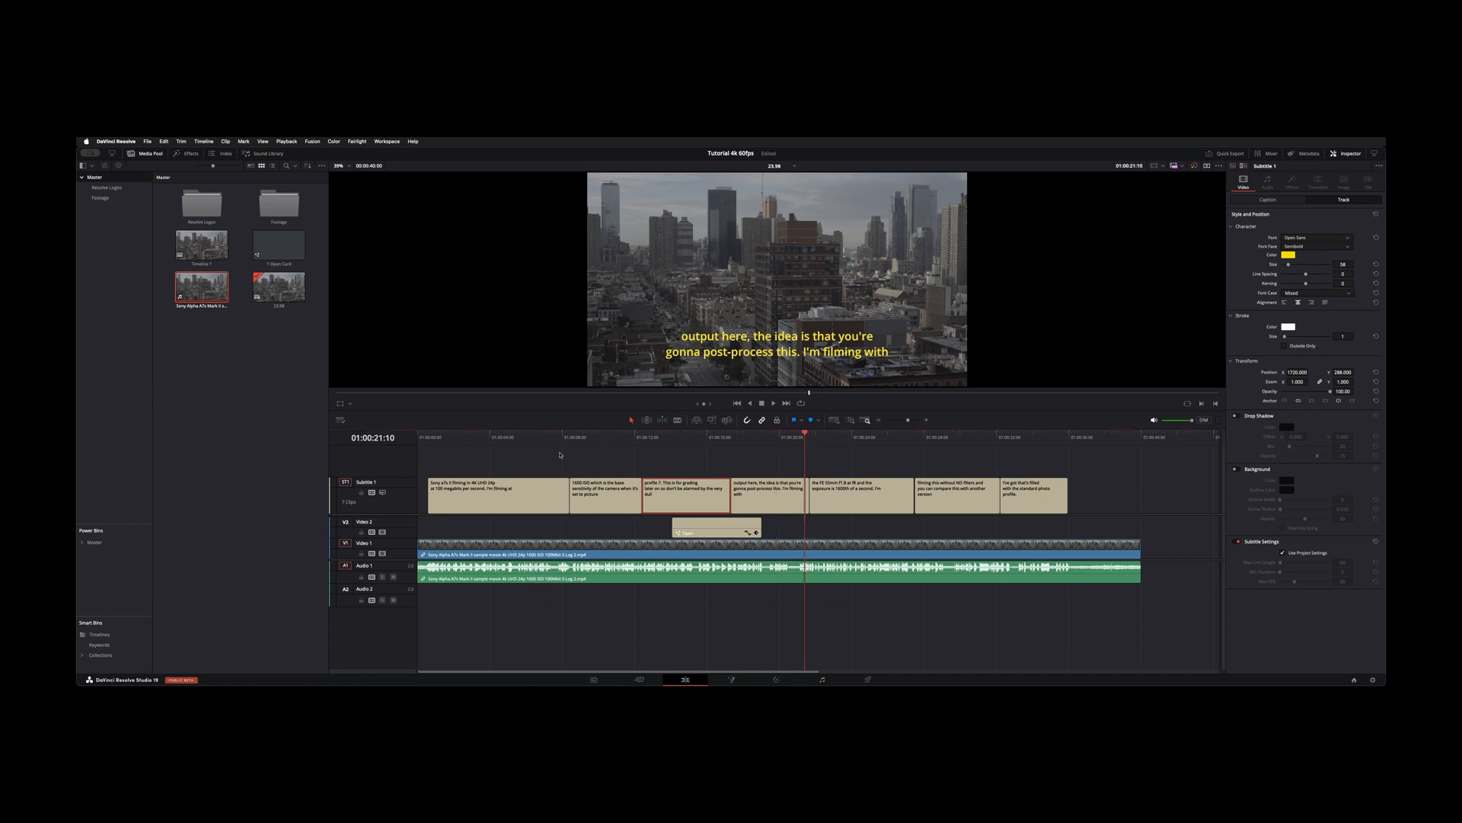
# - Move the words "I'm filming at" from the end of the first caption to the start of the second caption
pyautogui.click(525, 481)
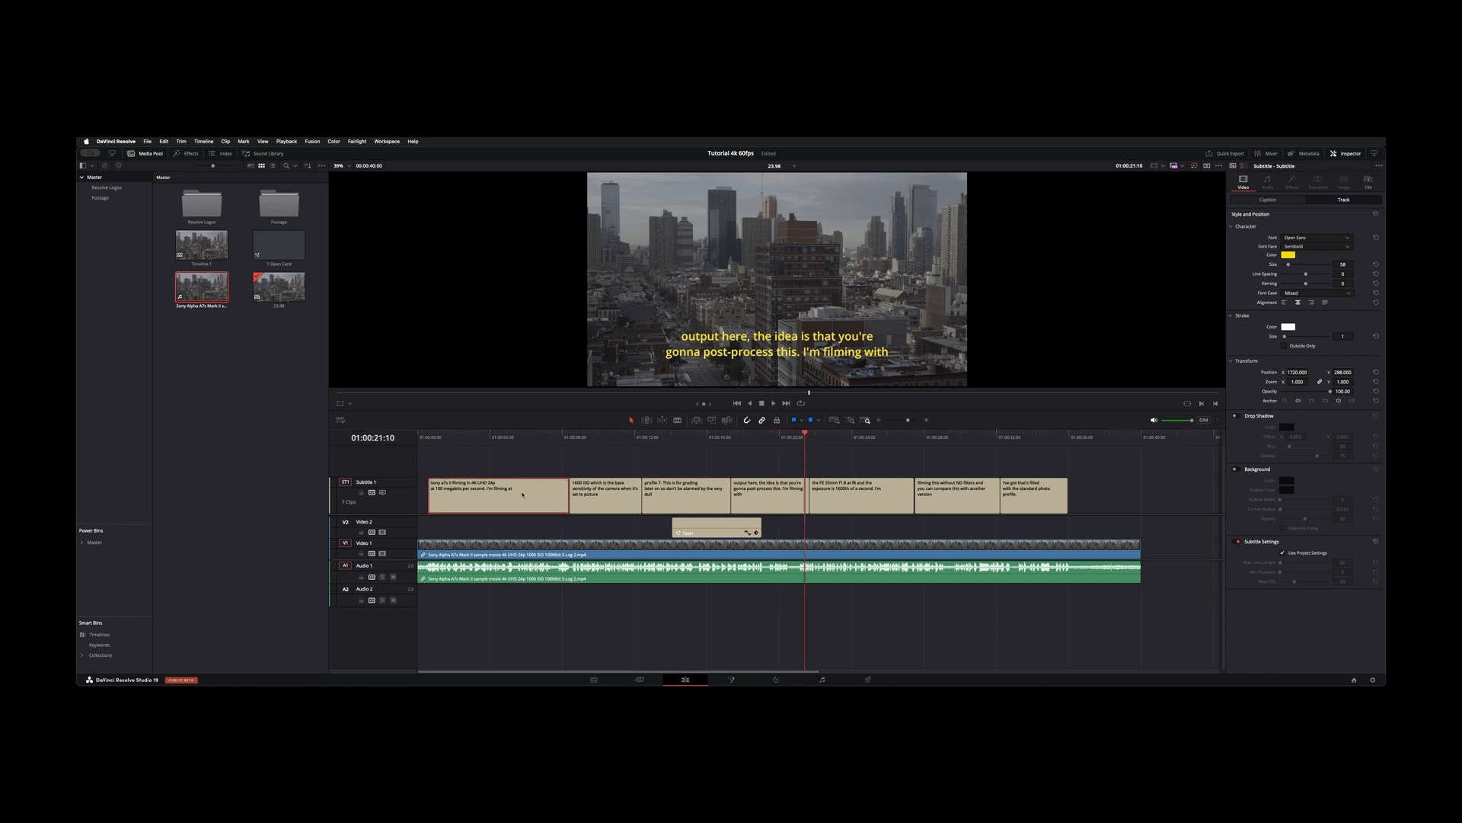
pyautogui.click(1268, 199)
pyautogui.click(1297, 247)
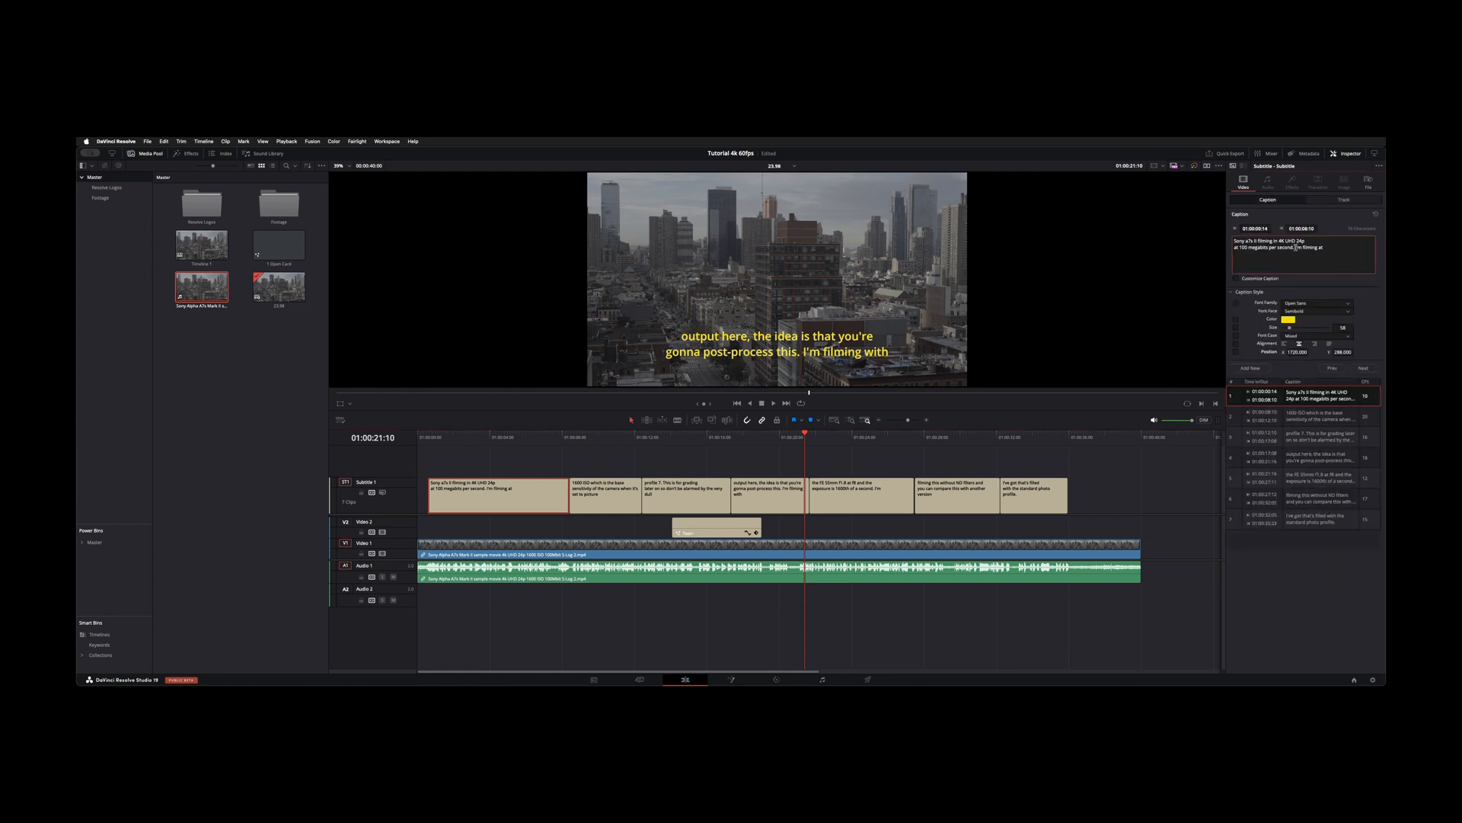
pyautogui.moveTo(1297, 246); pyautogui.dragTo(1330, 249)
pyautogui.press('BackSpace')
pyautogui.click(1249, 261)
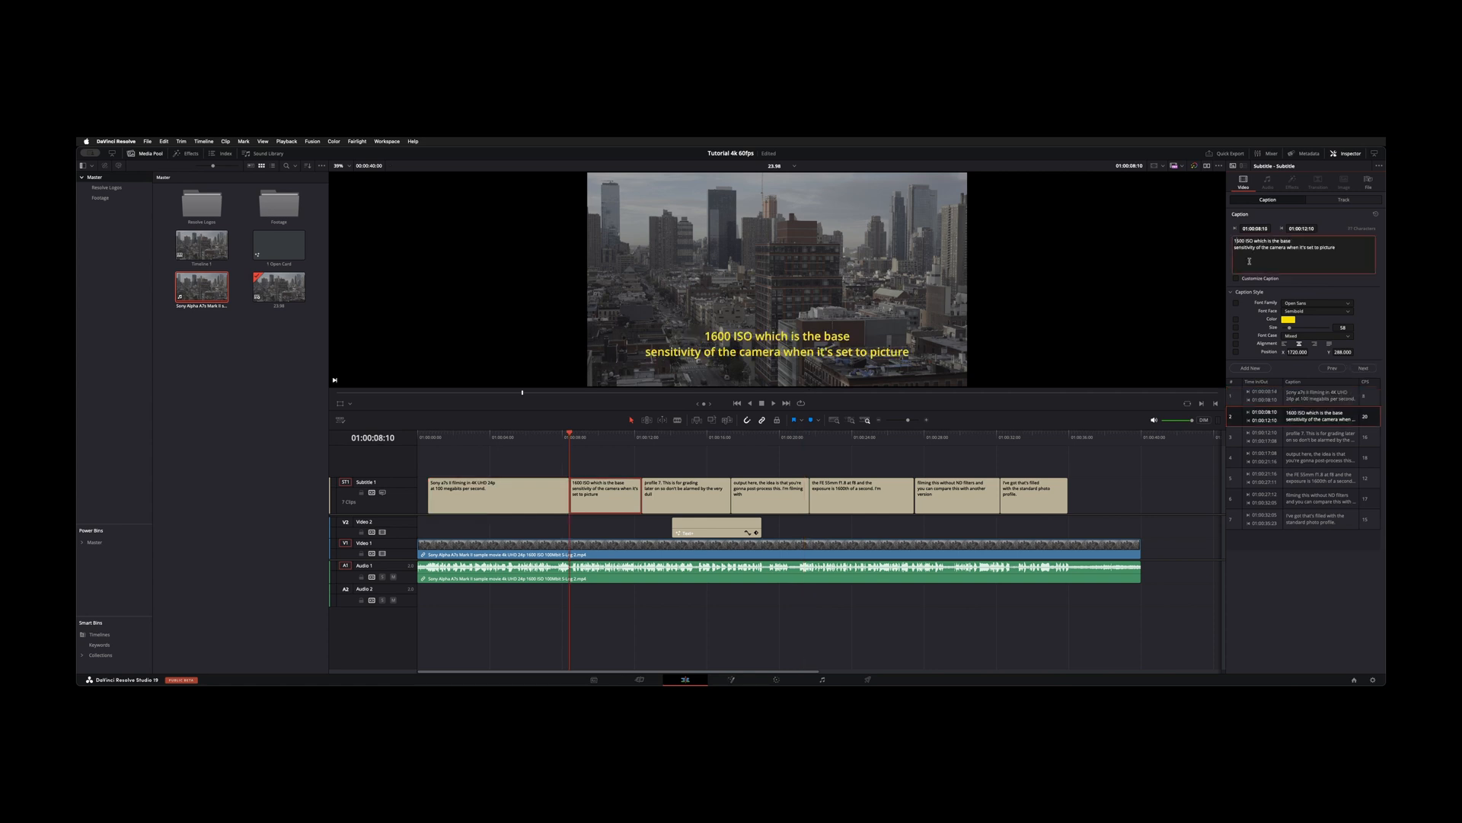
pyautogui.write("I'm filming at")
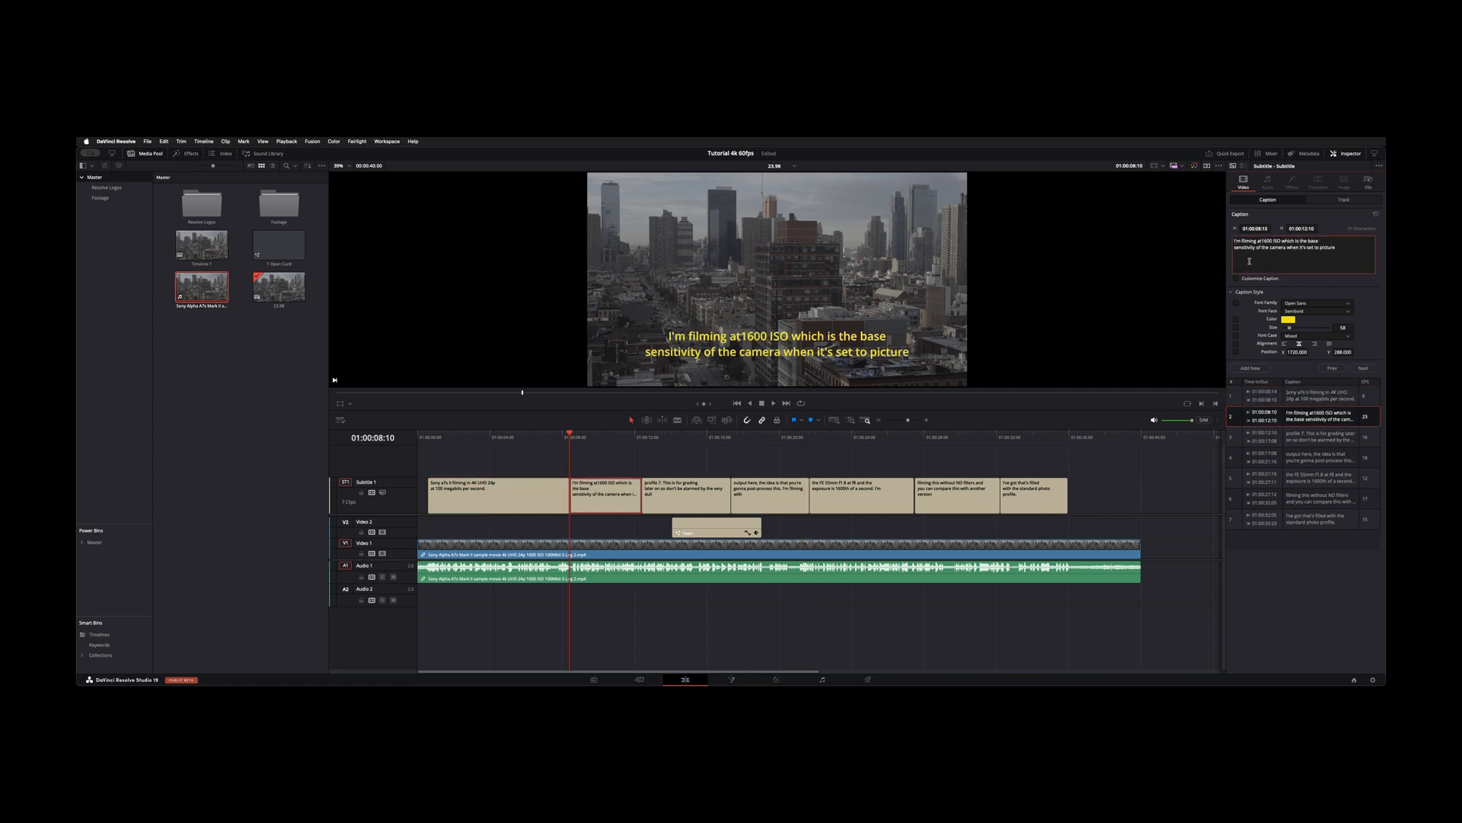
# - Shift the cut between the first and second subtitles earlier, to just before timecode 01:00:07:20, and play back the transition
pyautogui.click(562, 442)
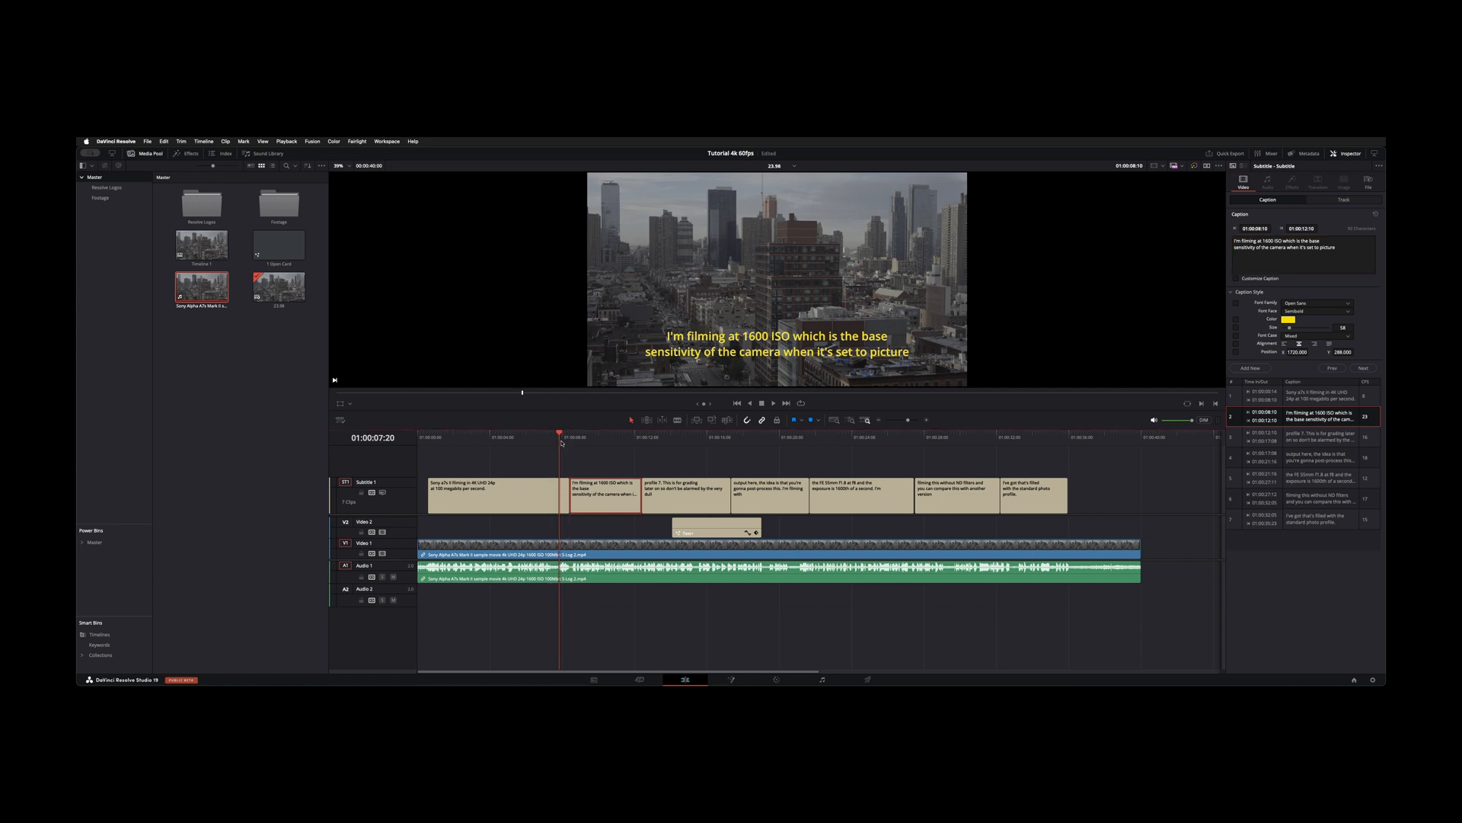
pyautogui.press('super+equal')
pyautogui.press('super+equal')
pyautogui.press('super+equal')
pyautogui.moveTo(566, 443); pyautogui.dragTo(775, 445)
pyautogui.press('space')
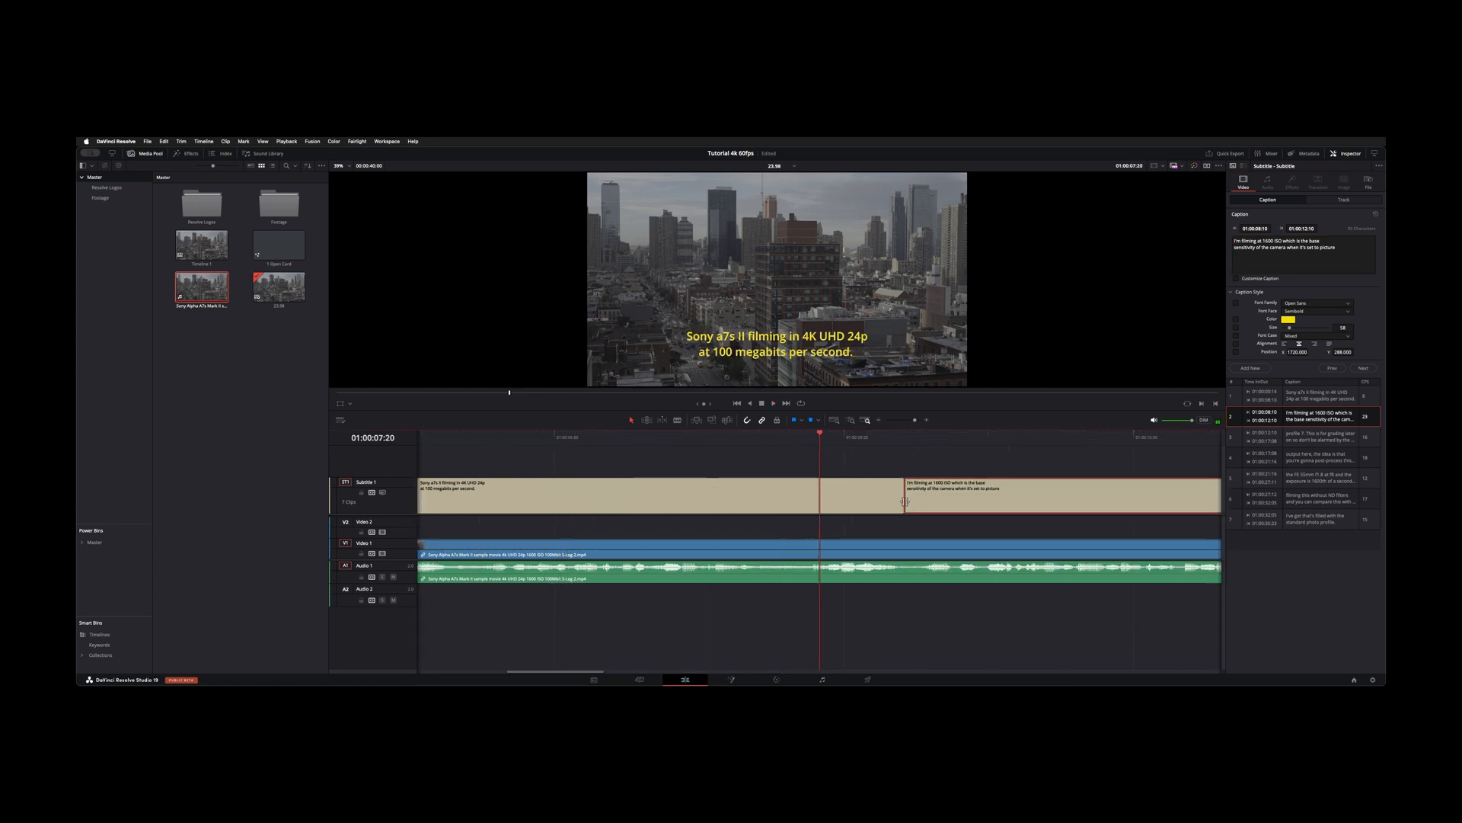
pyautogui.moveTo(906, 500); pyautogui.dragTo(813, 502)
pyautogui.click(734, 441)
pyautogui.press('space')
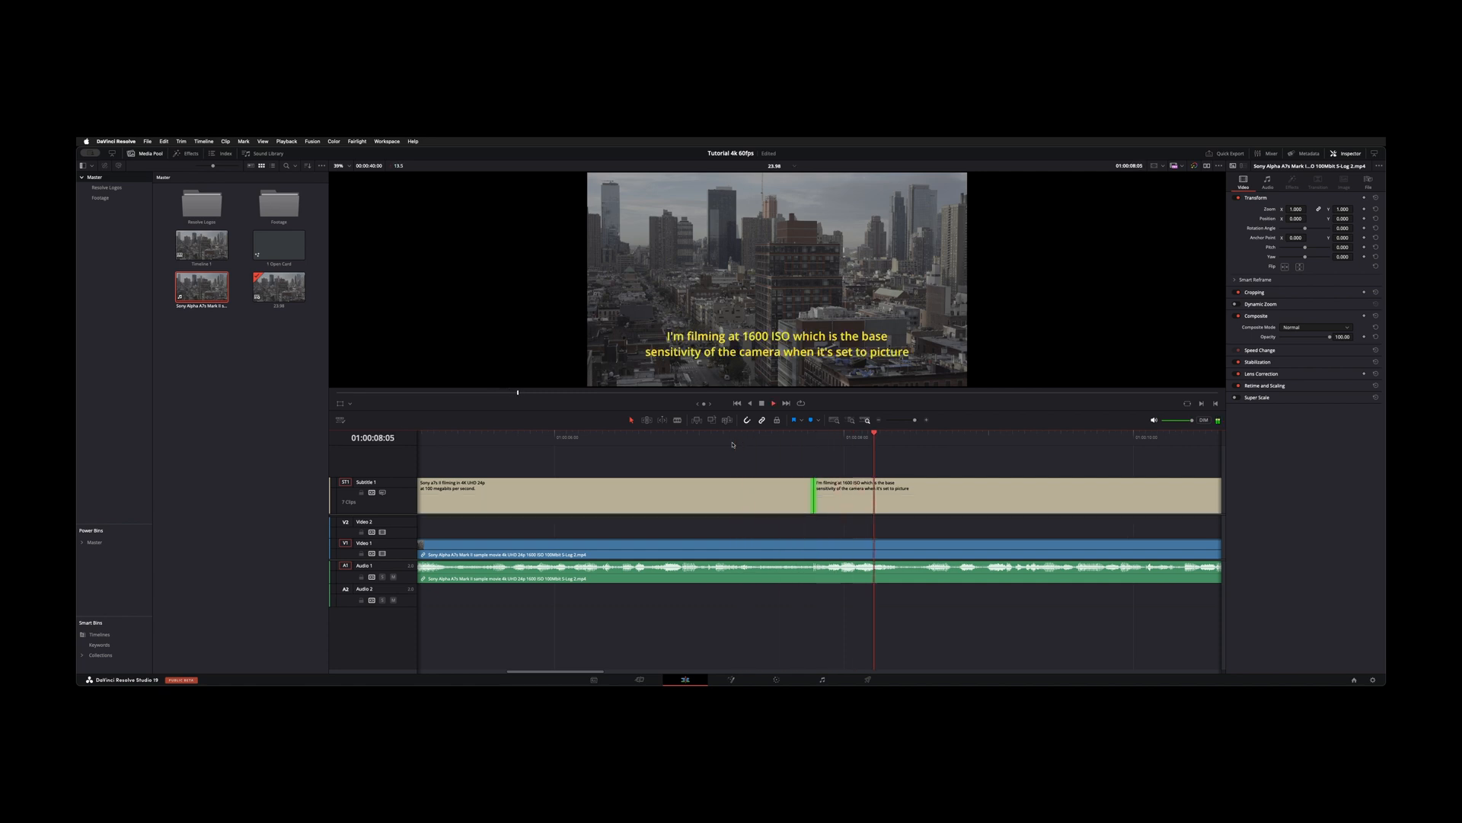
# - Nudge the cut between the first two subtitles a few frames earlier and play it back to check the timing
pyautogui.moveTo(812, 501); pyautogui.dragTo(790, 501)
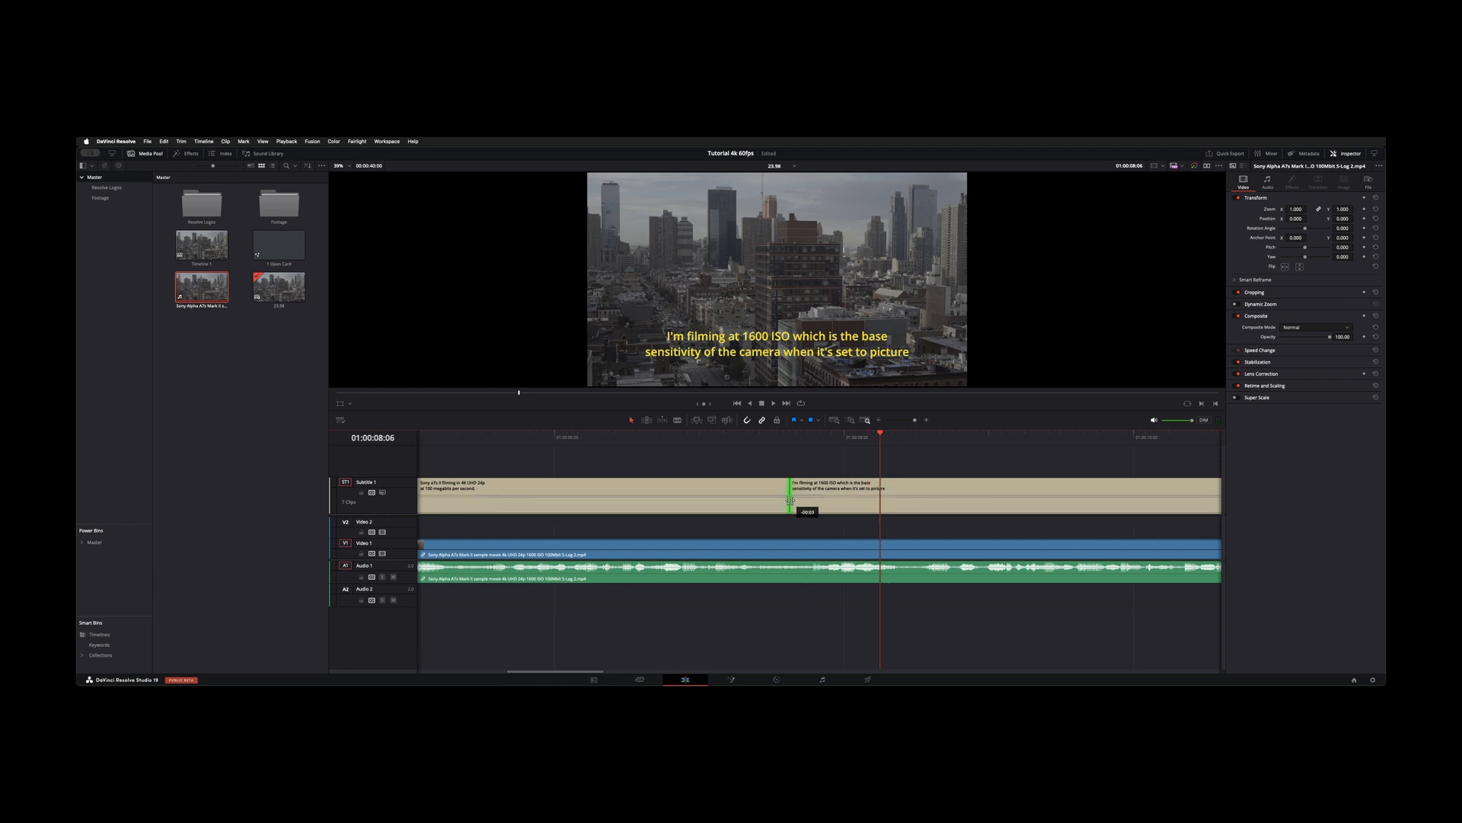
pyautogui.click(624, 434)
pyautogui.press('space')
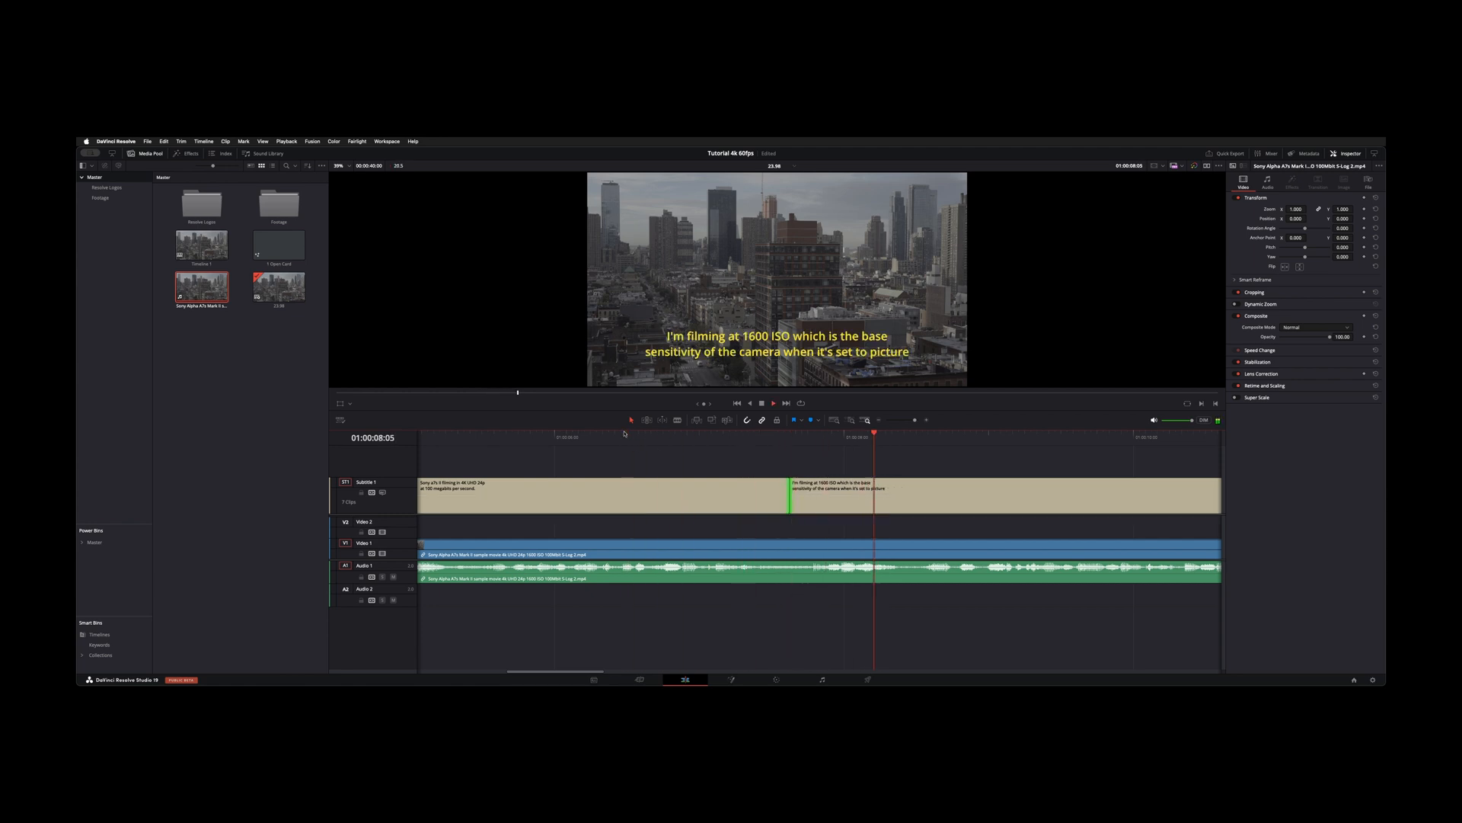
pyautogui.press('space')
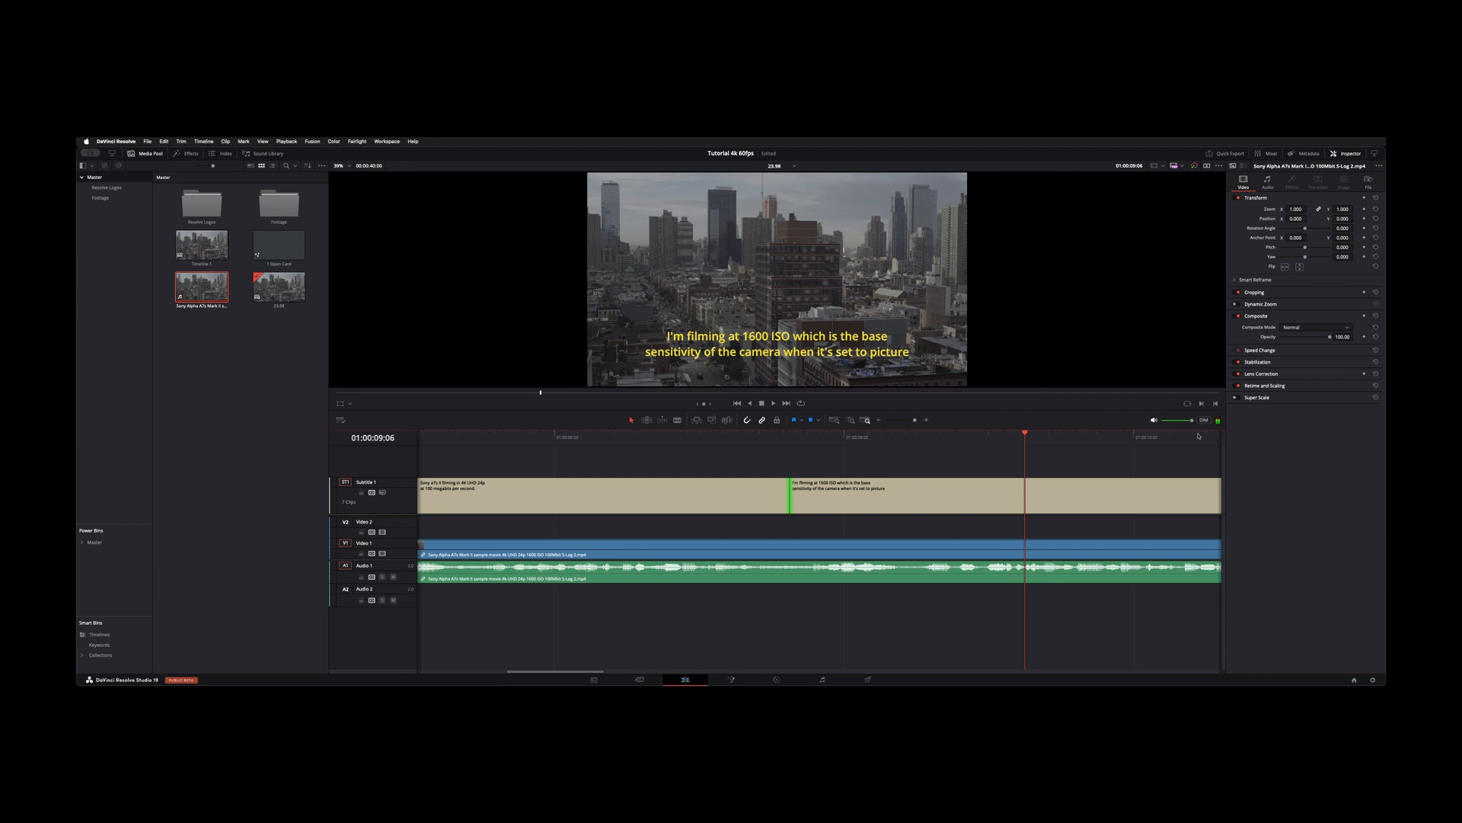
# - Lock the Subtitle 1 track and turn off its visibility, with the playhead at 01:00:16:00 over the third caption
pyautogui.click(400, 499)
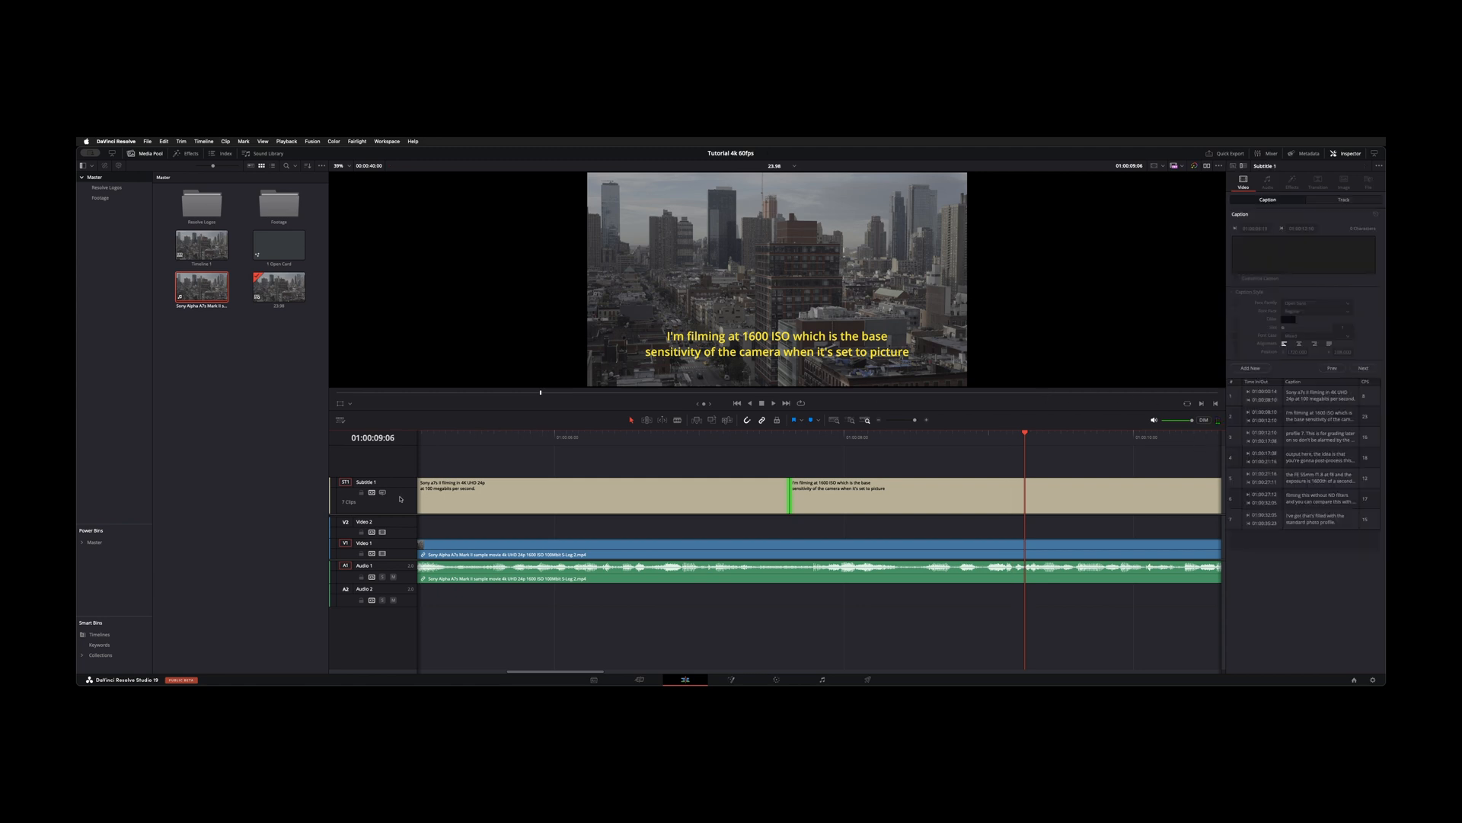
pyautogui.hotkey('shift', 'z')
pyautogui.hotkey('shift', 'z')
pyautogui.hotkey('shift', 'z')
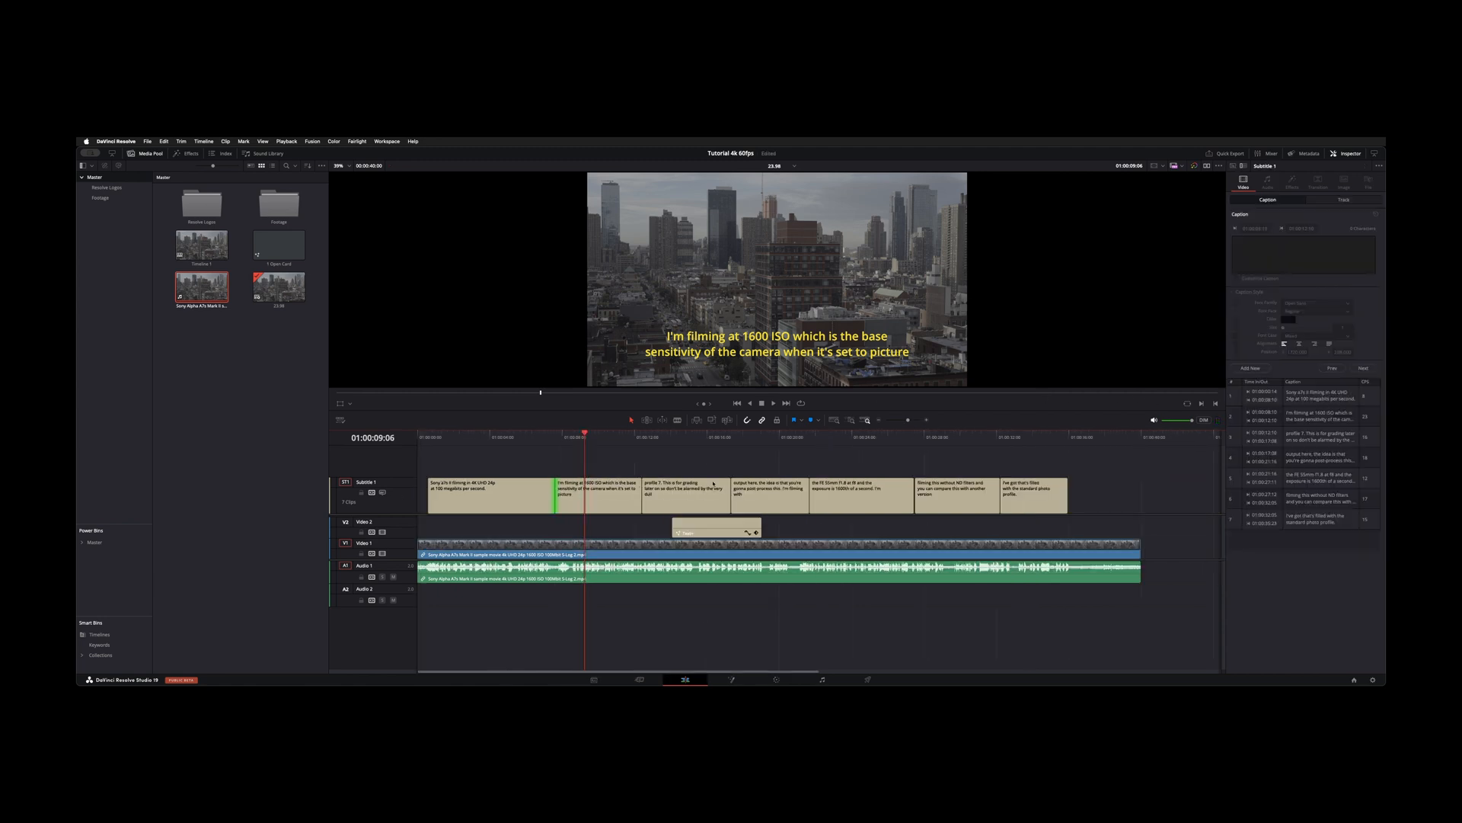
pyautogui.click(706, 441)
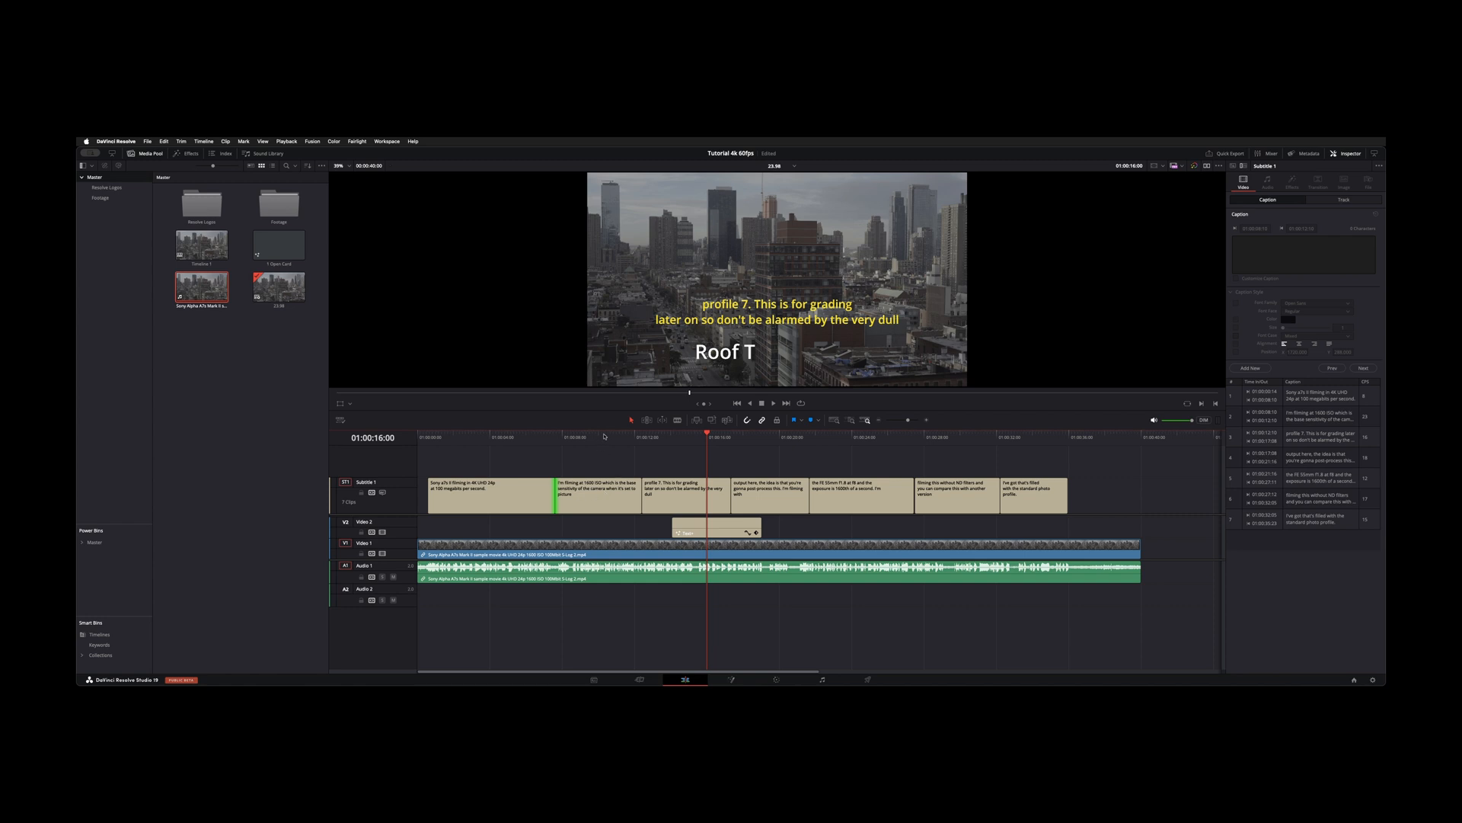
pyautogui.click(361, 493)
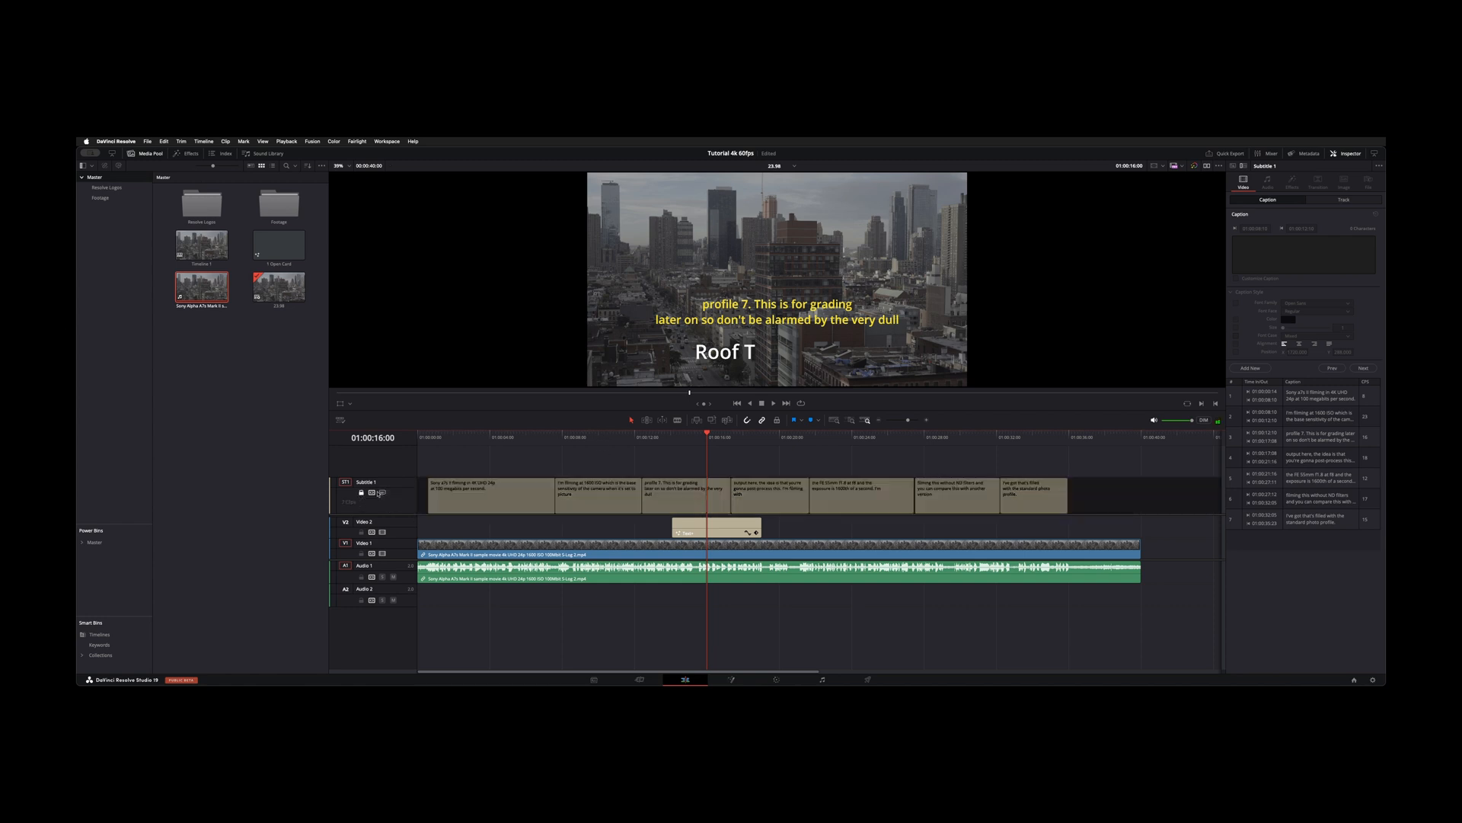
pyautogui.click(378, 493)
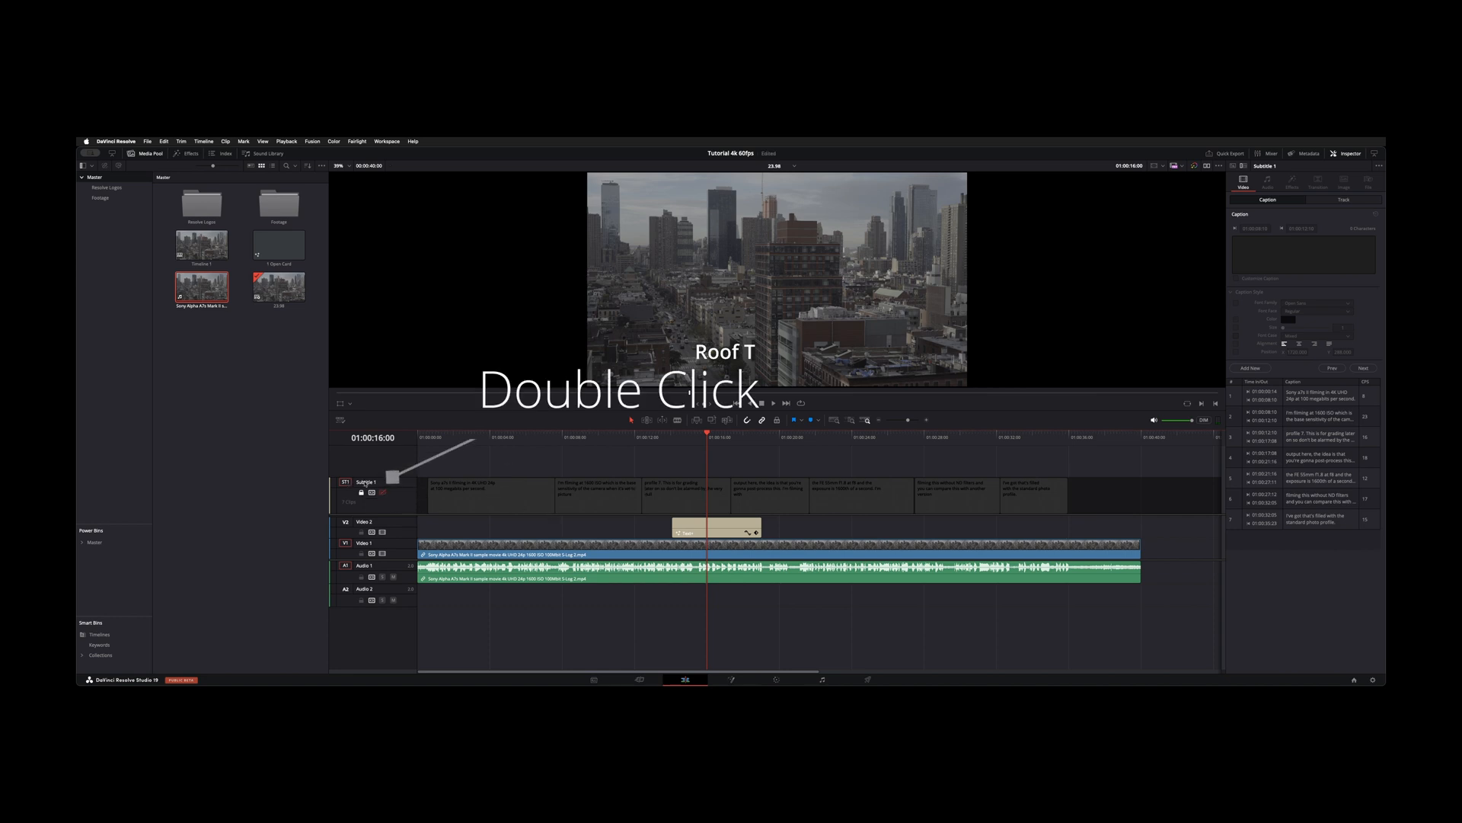
# - Rename the Subtitle 1 track as English
pyautogui.doubleClick(377, 482)
pyautogui.write('English')
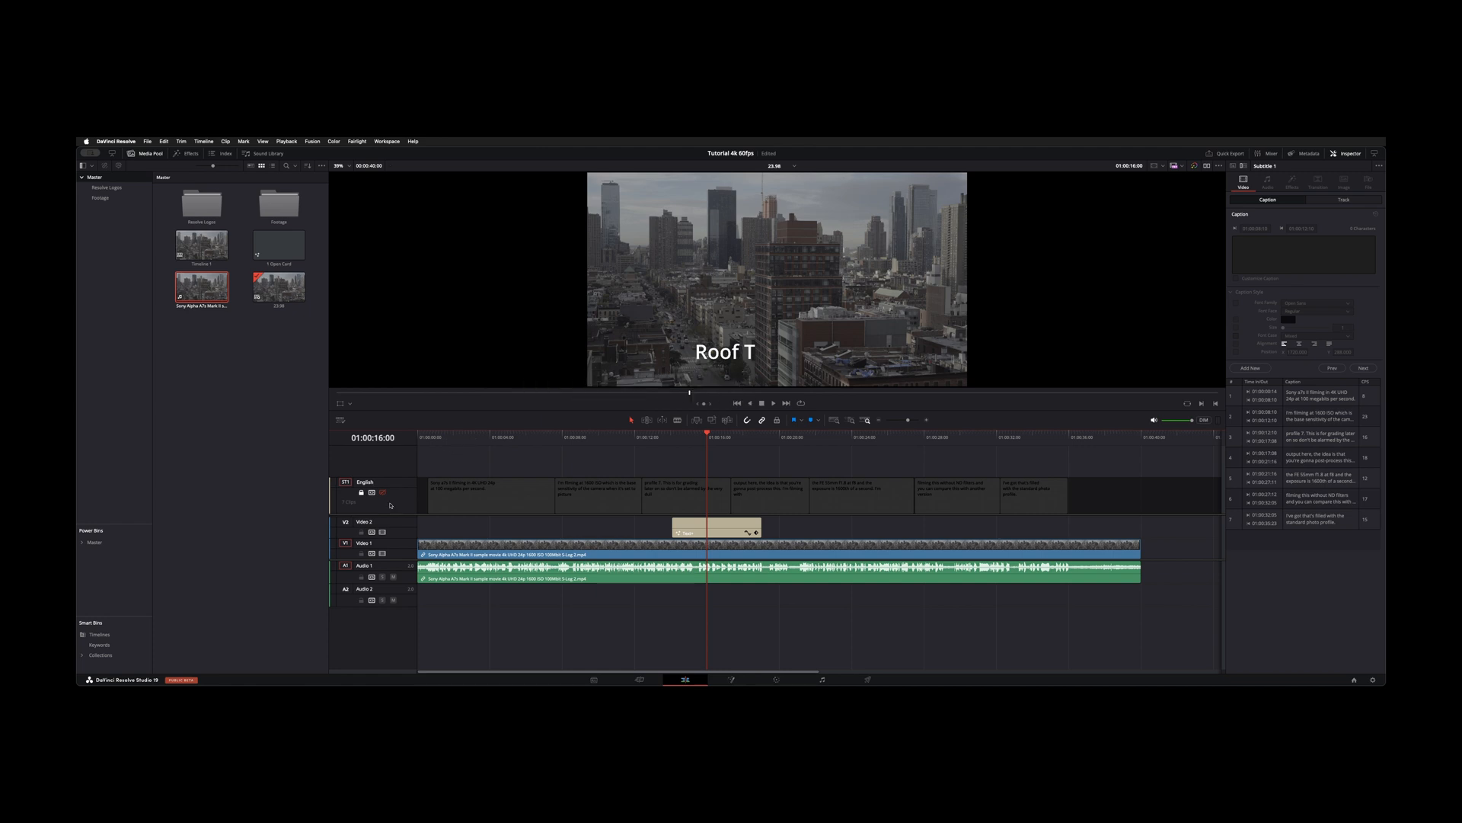
pyautogui.press('Return')
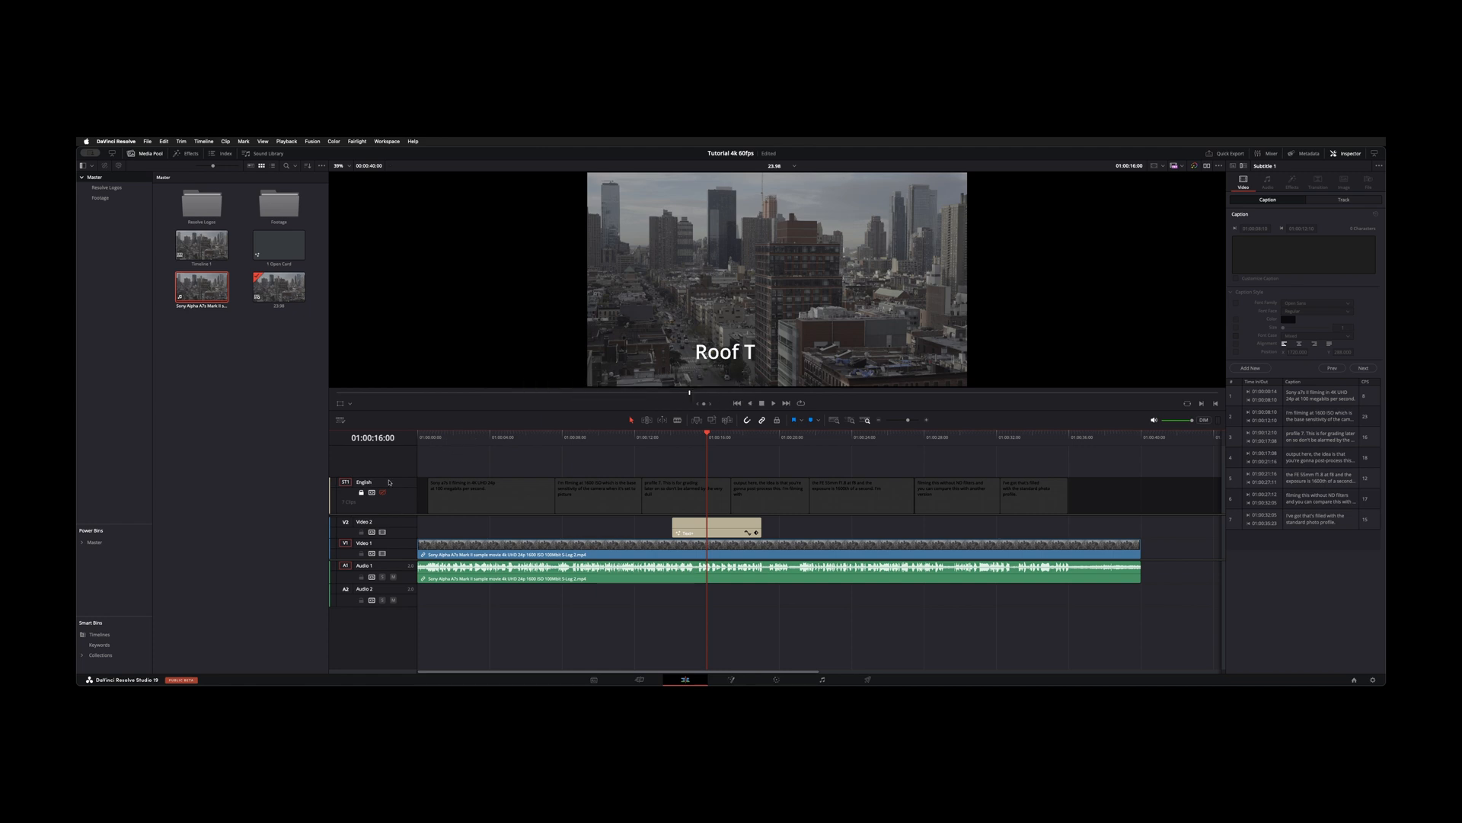